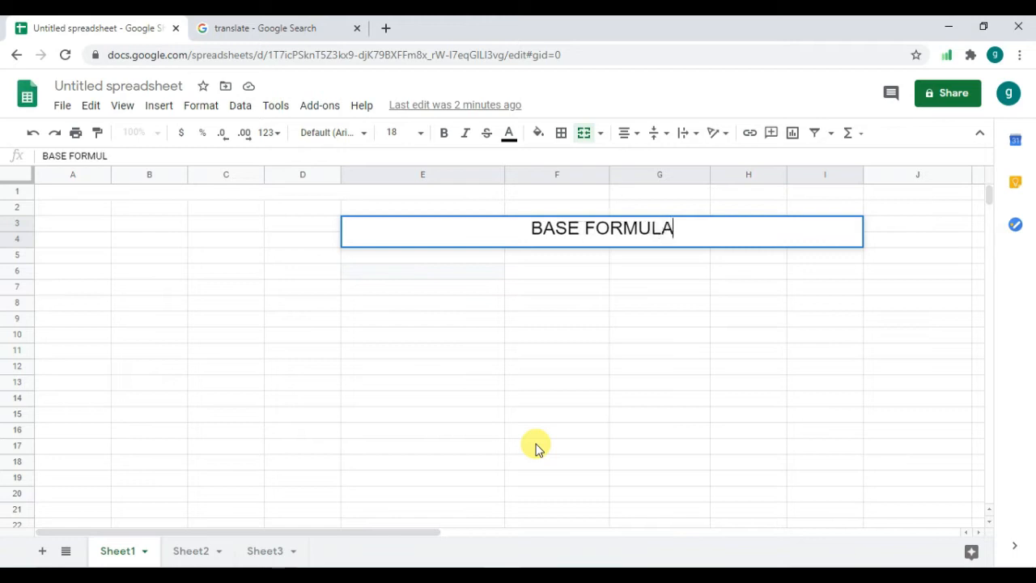
Step: Enter the column heading NUMBER in cell E7
left_click(455, 292)
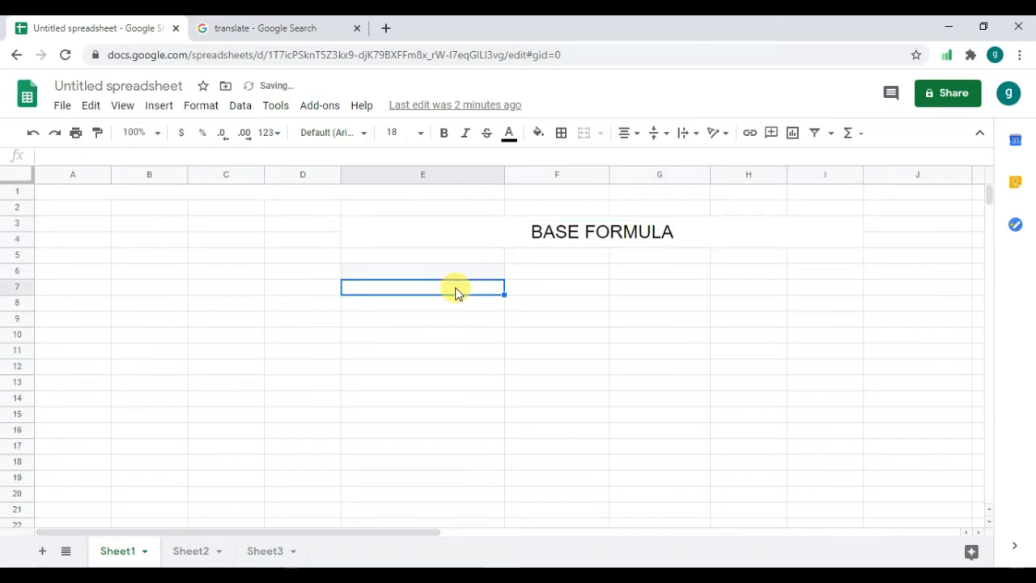
type("NUMB")
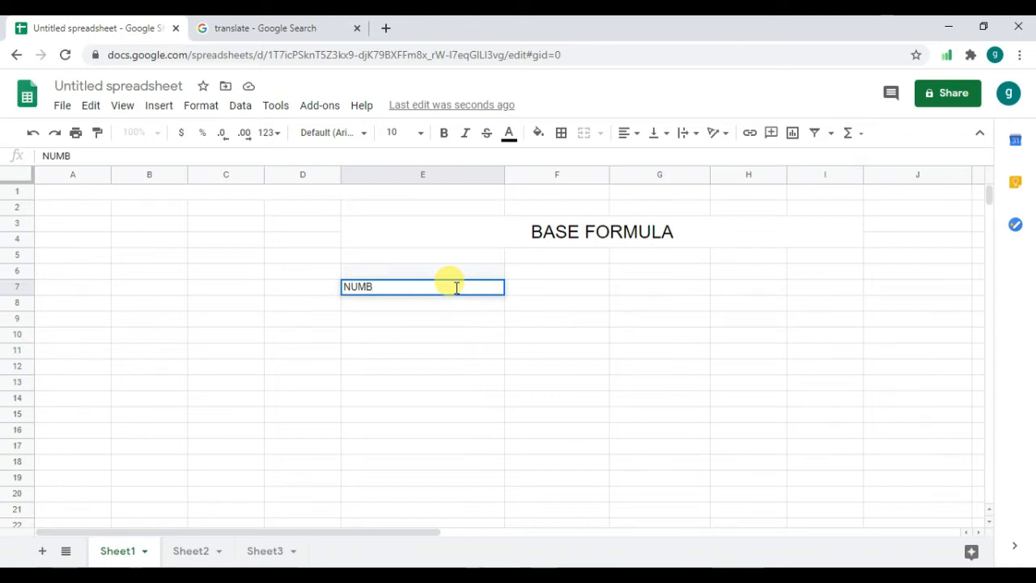
type("ER")
left_click(564, 290)
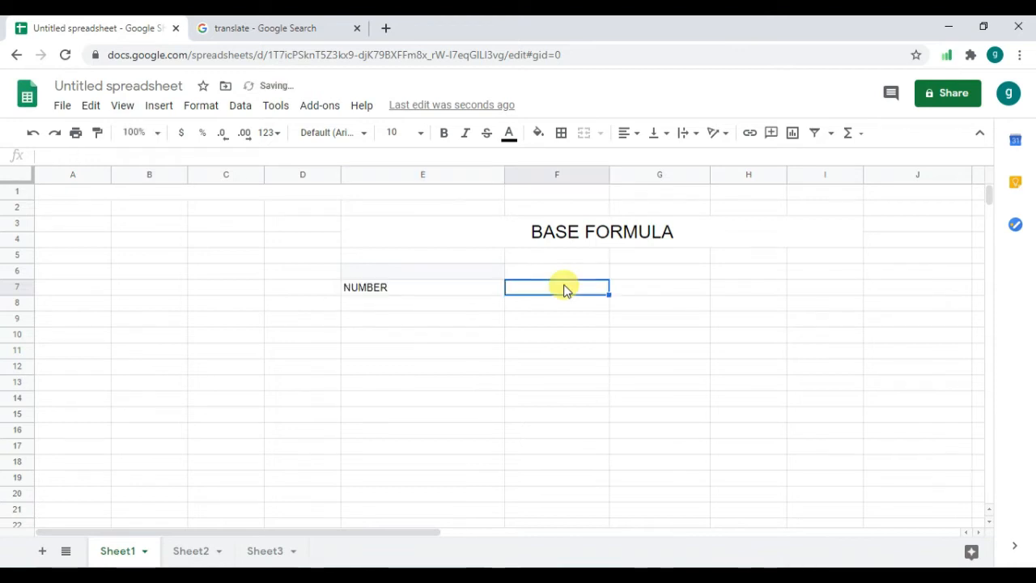
type("M")
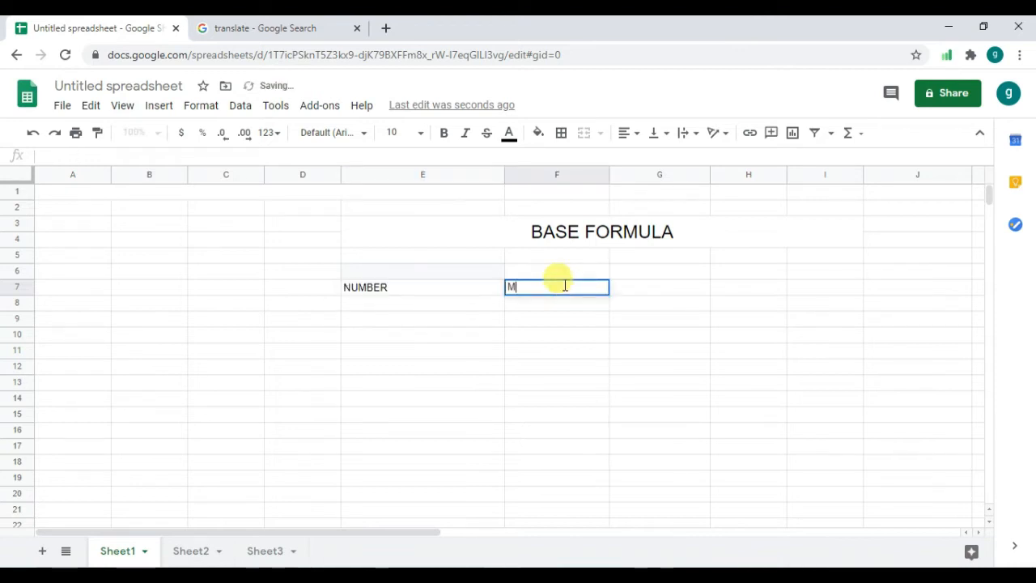
type("UMBER ")
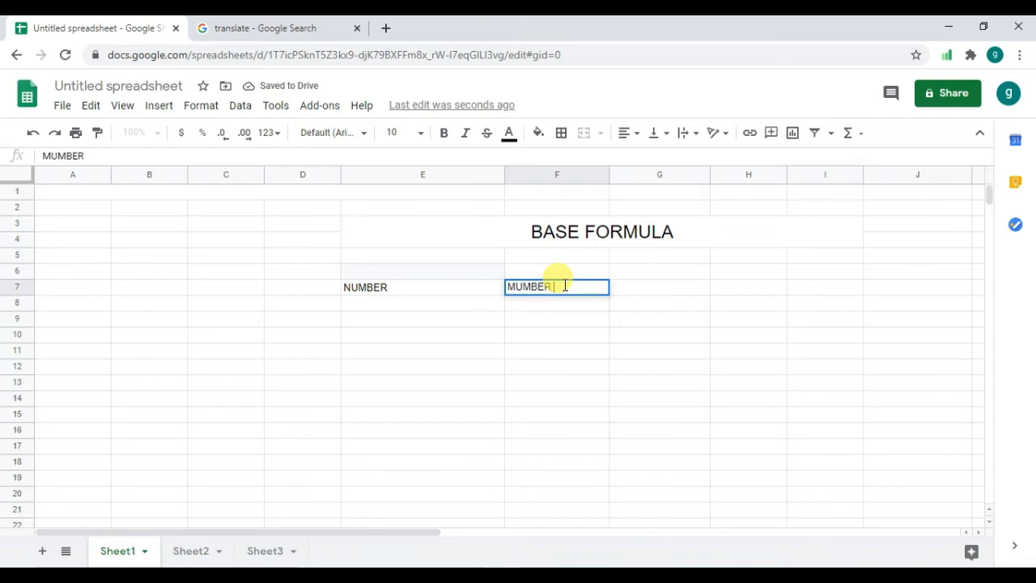
type("SYSTE")
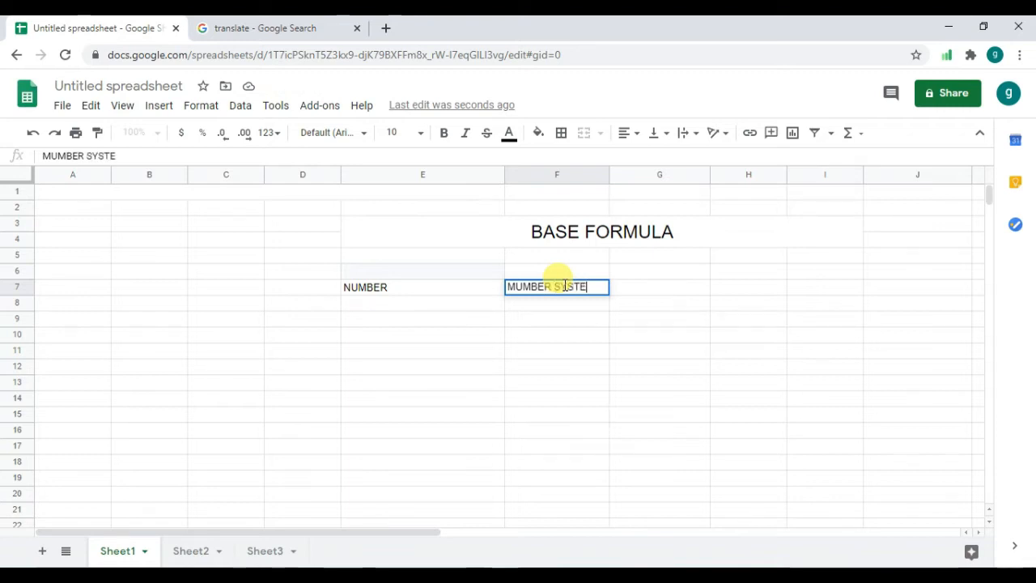
type("M")
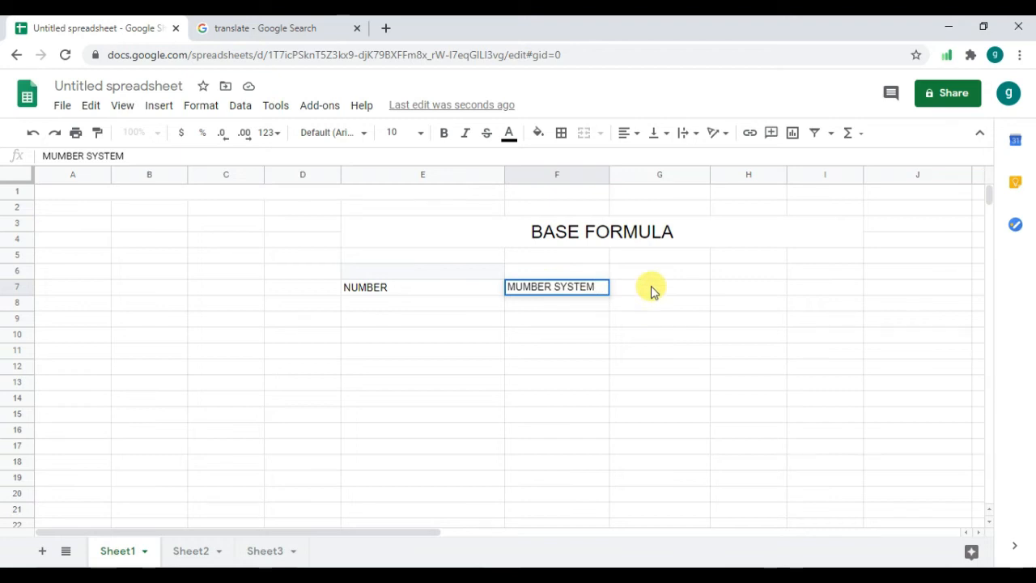
key("Tab")
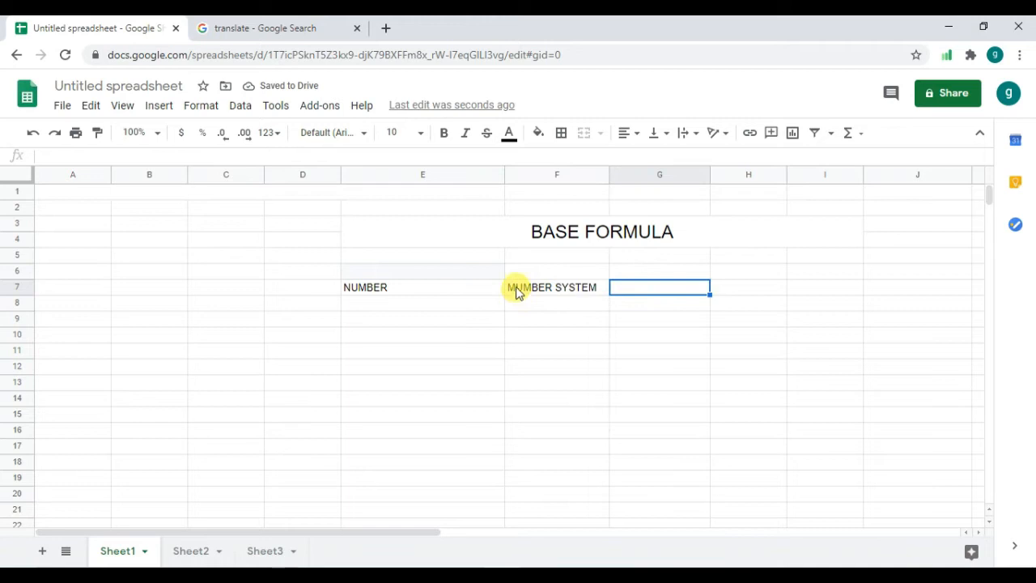
Step: Replace the text in cell F7 with the column heading NUMBER SYSTEM
left_click(518, 290)
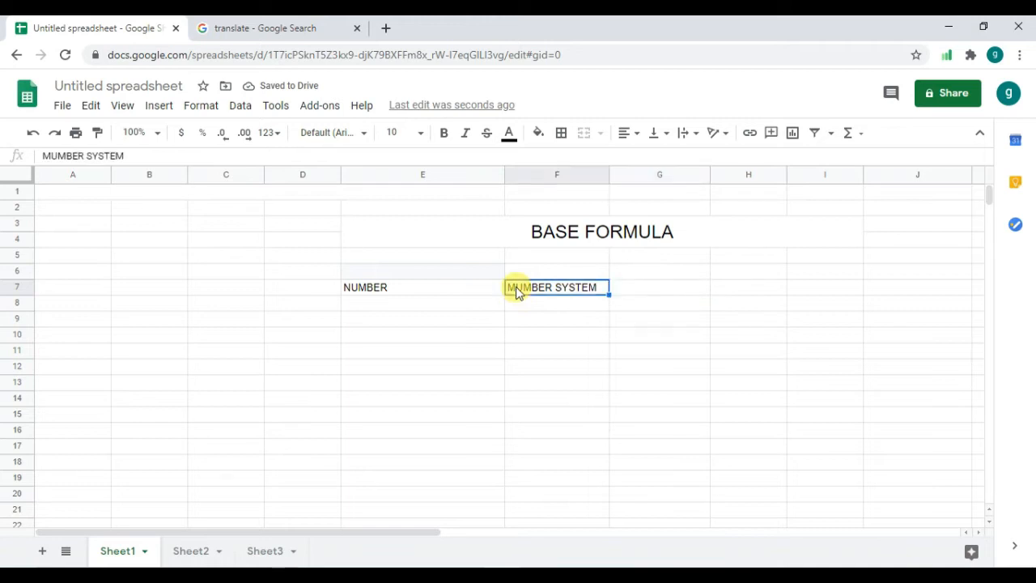
key("Return")
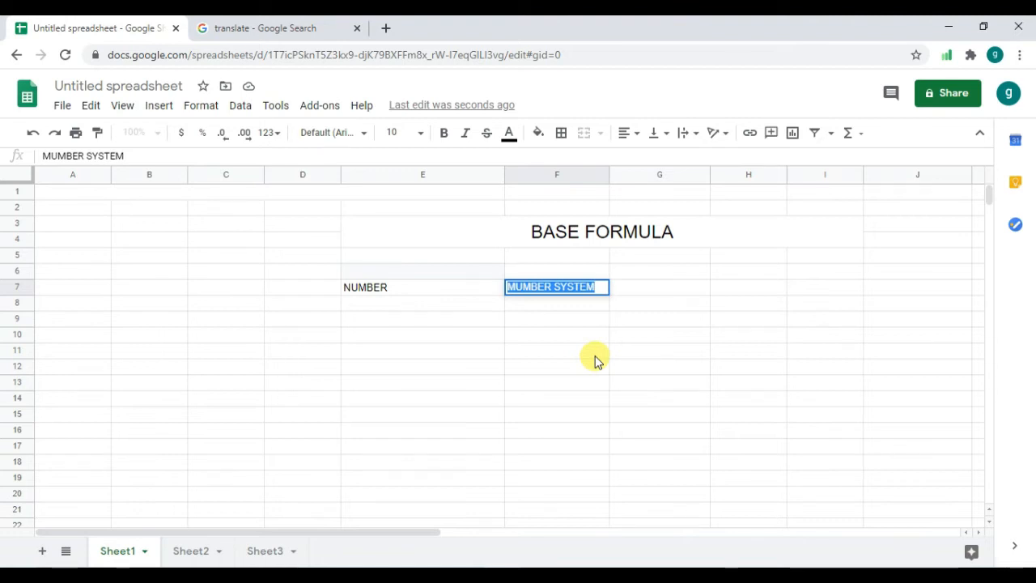
type("NUMBE")
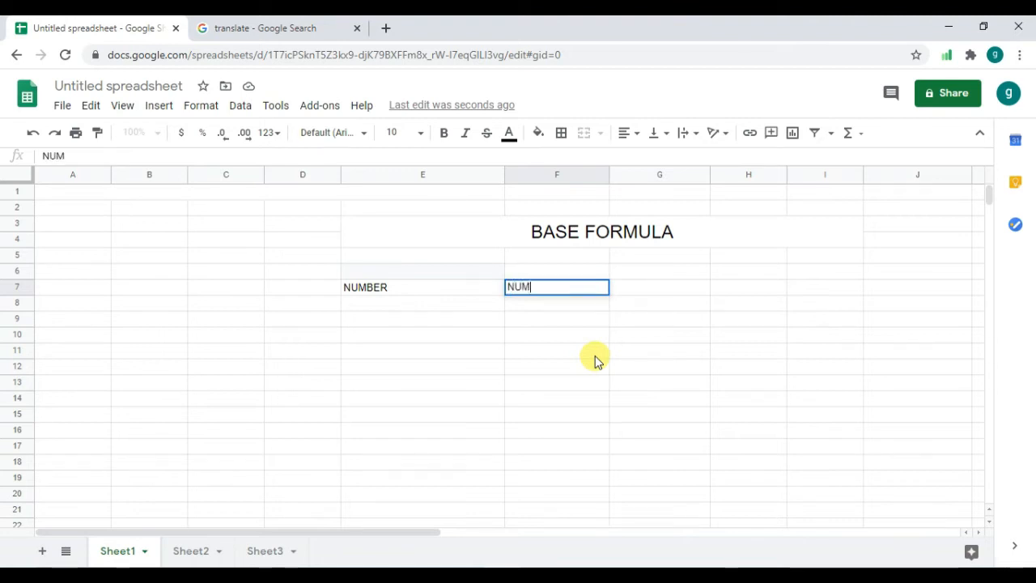
type("R ")
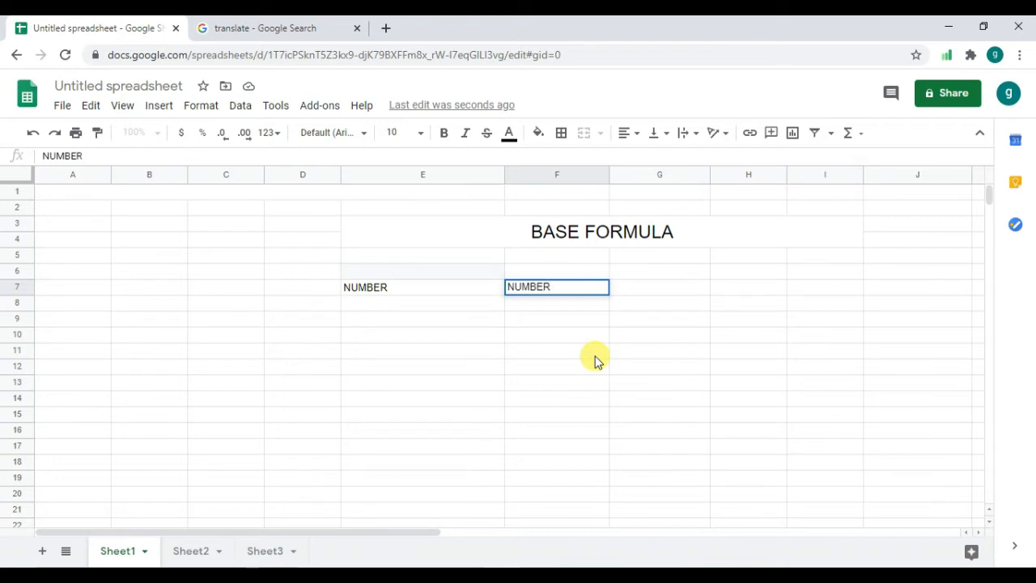
type("SYSTEM")
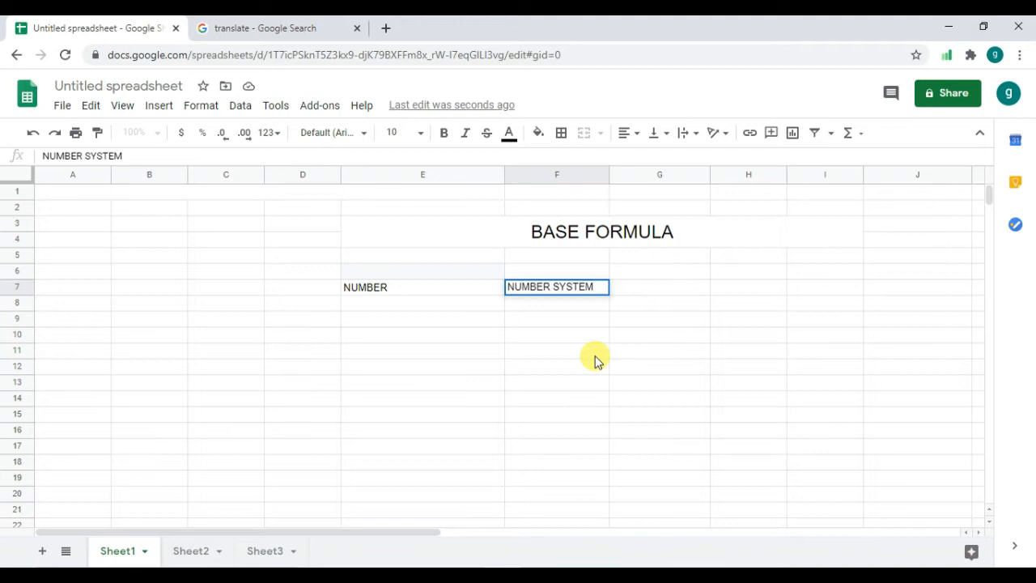
Step: Enter the column heading RADIX in cell G7
left_click(657, 293)
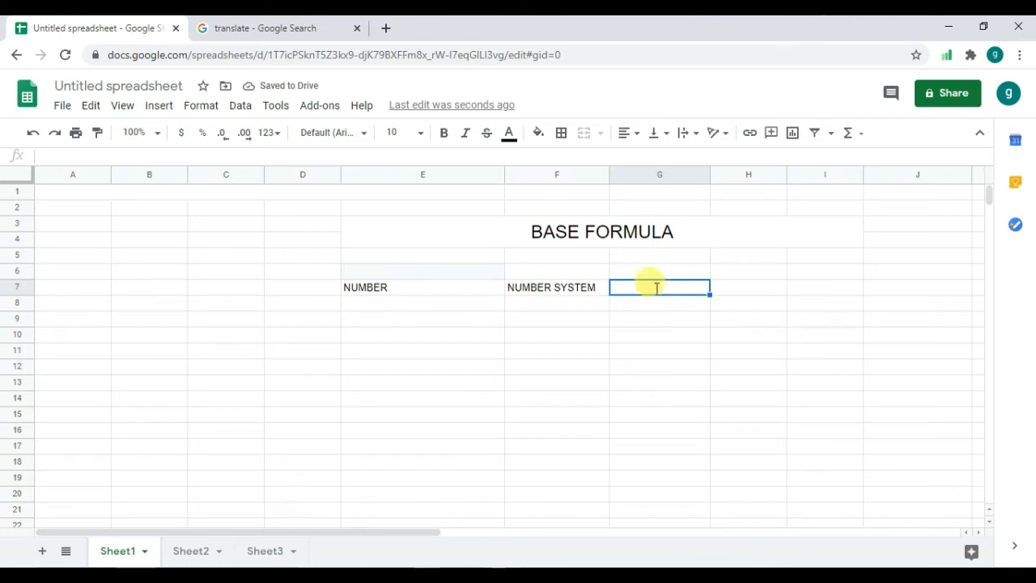
type("RA")
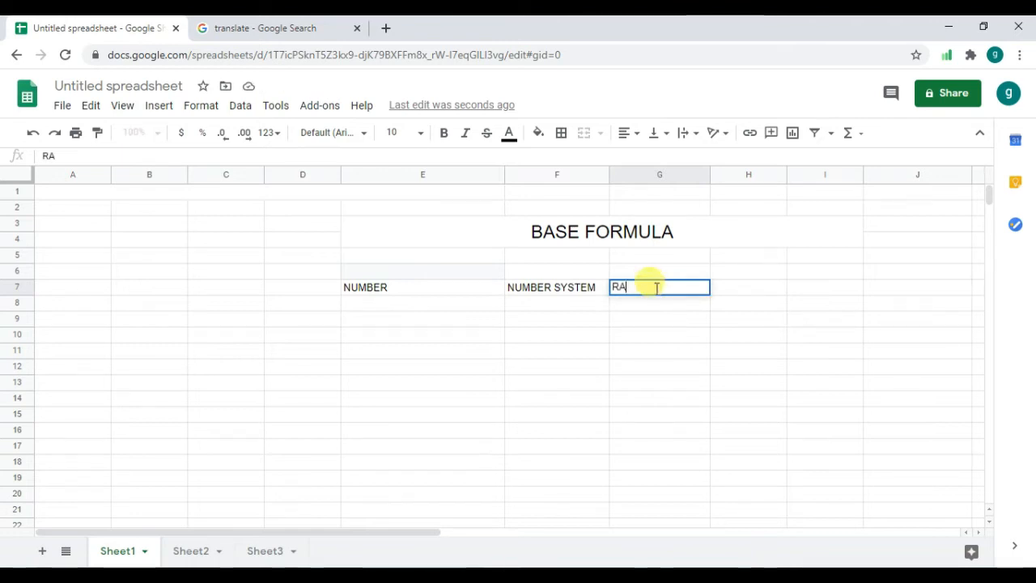
type("D")
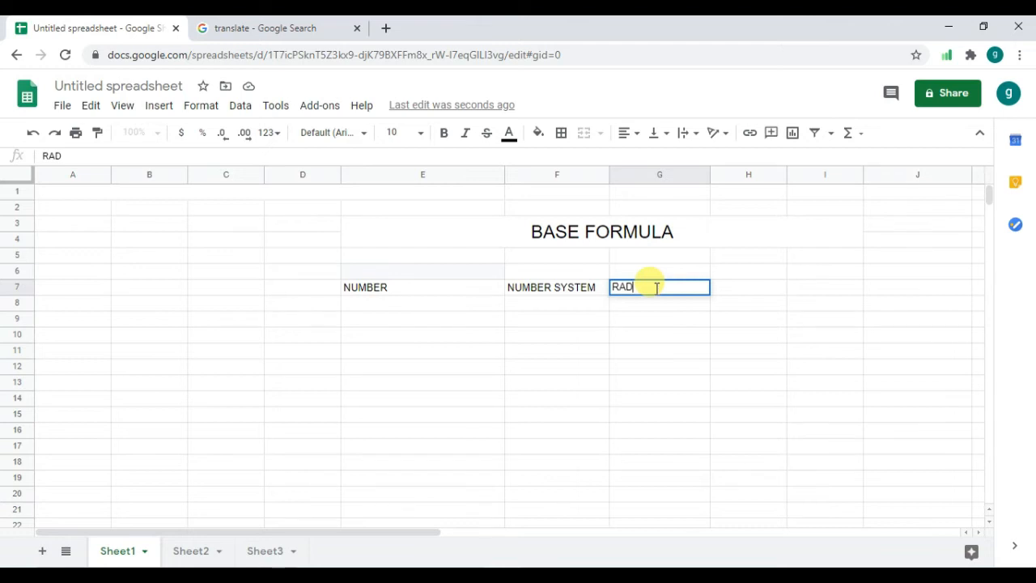
type("IX")
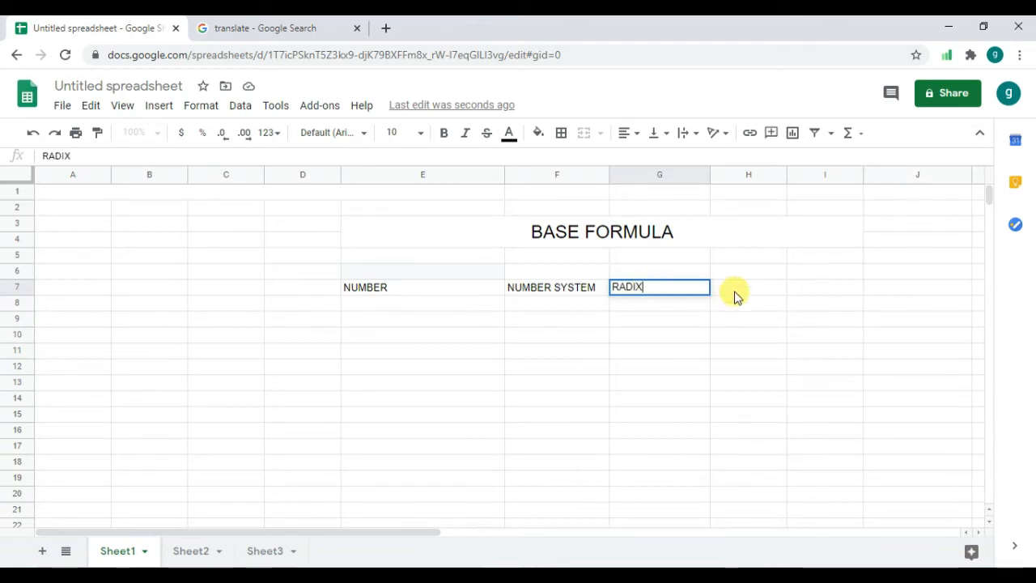
left_click(736, 294)
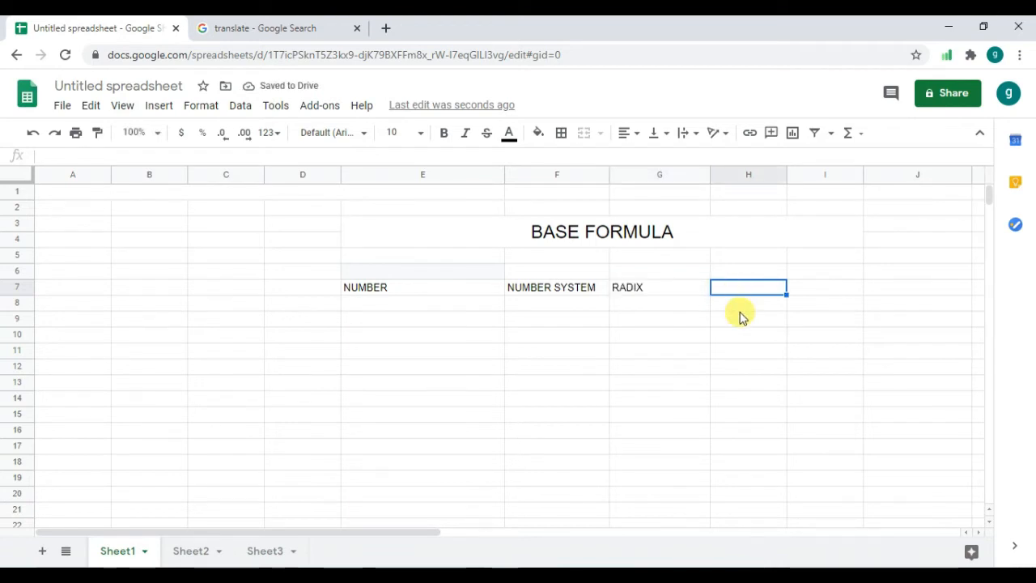
Step: Fill in the first data row with 56 in cell E8 and BINARY in cell F8
left_click(383, 299)
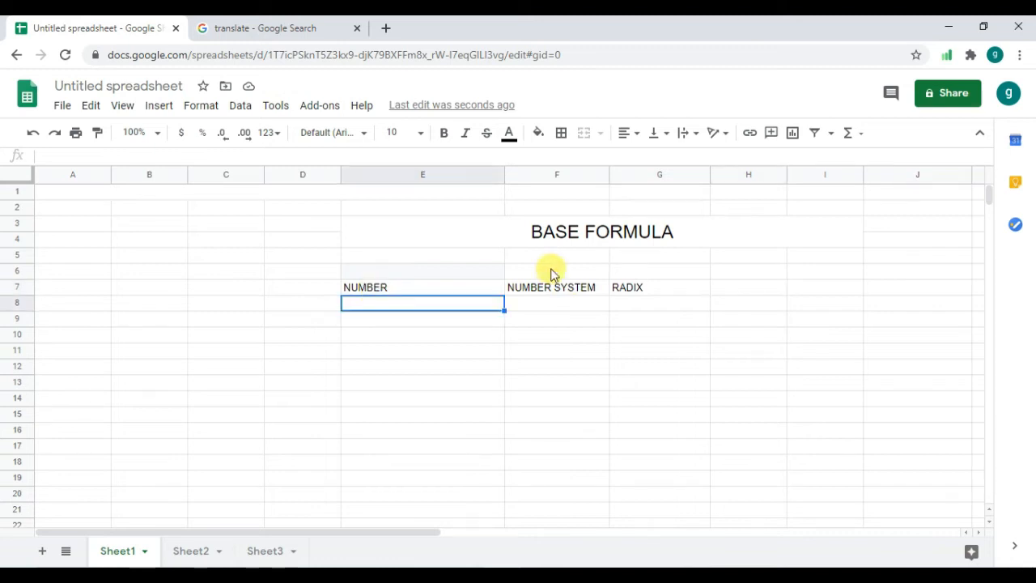
type("56")
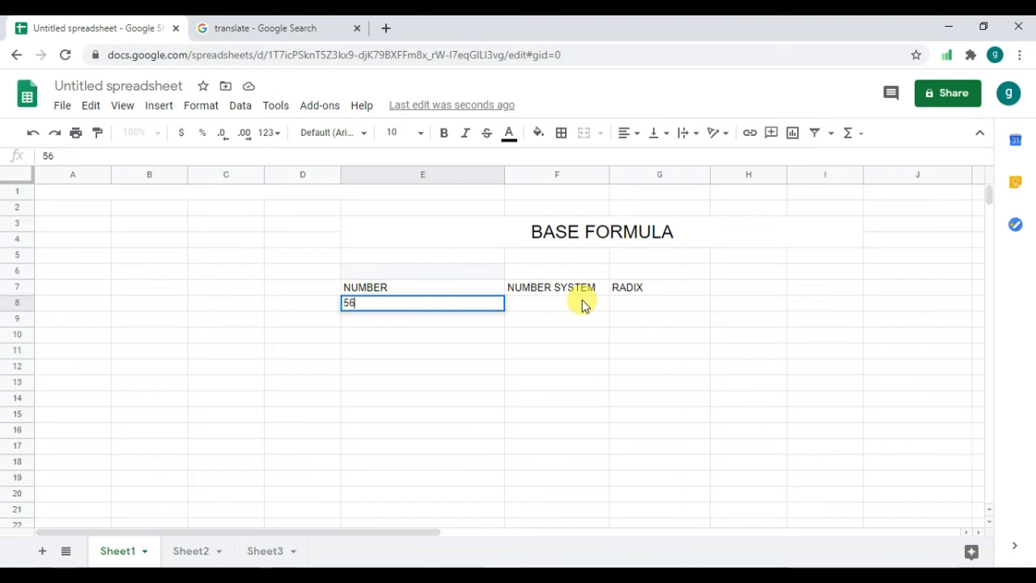
left_click(584, 304)
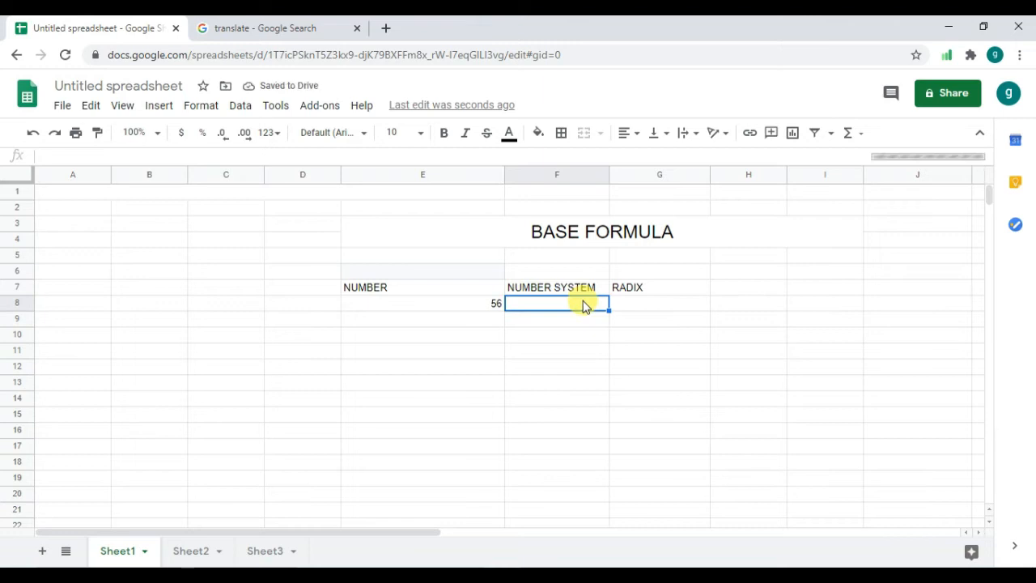
type("BN")
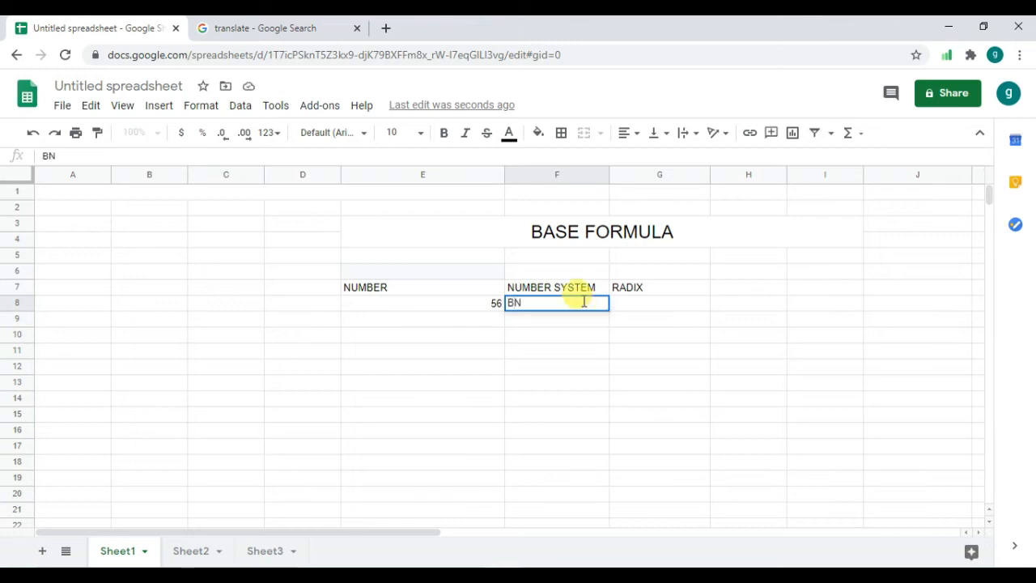
key("BackSpace")
type("INARY")
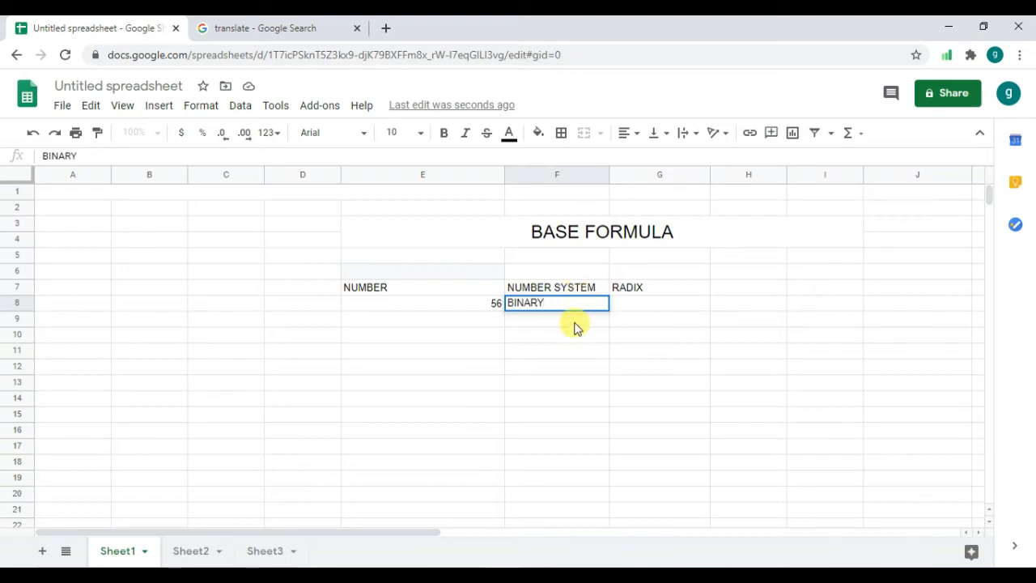
Step: Enter OCTAL in cell F9 as the second number system
left_click(575, 328)
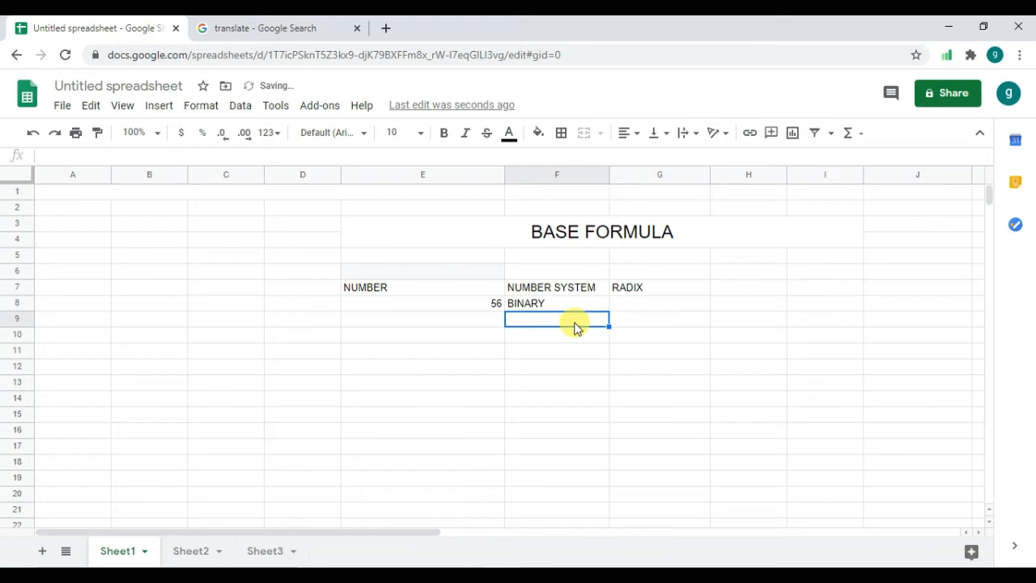
type("OCT")
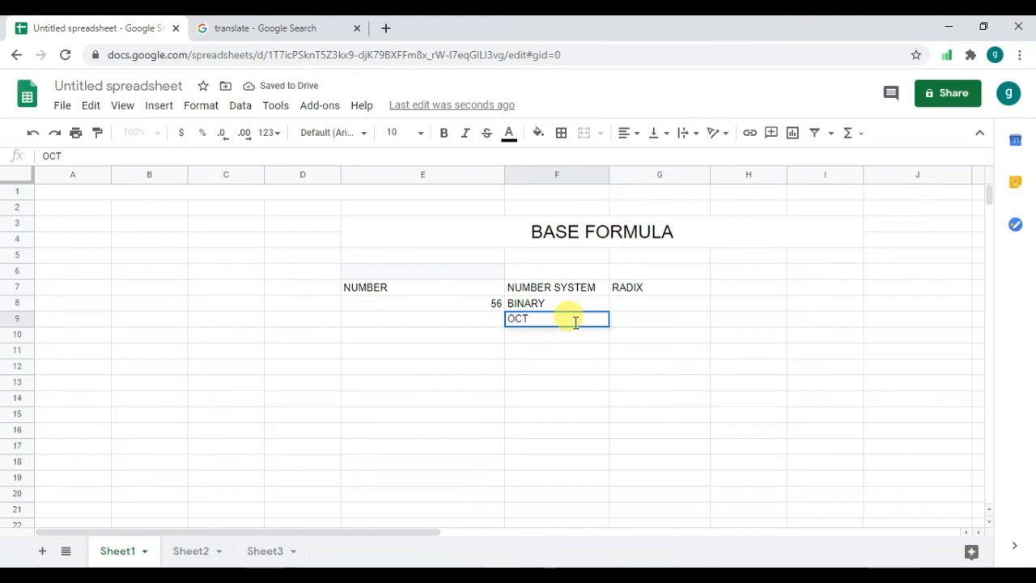
type("AL")
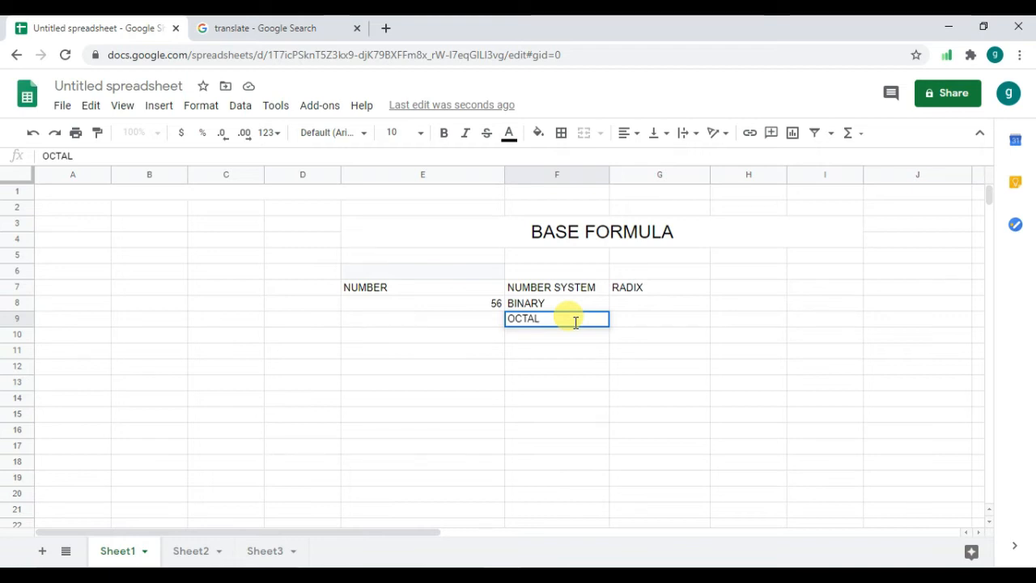
Step: Enter the radix values 2 in cell G8 and 8 in cell G9
left_click(639, 307)
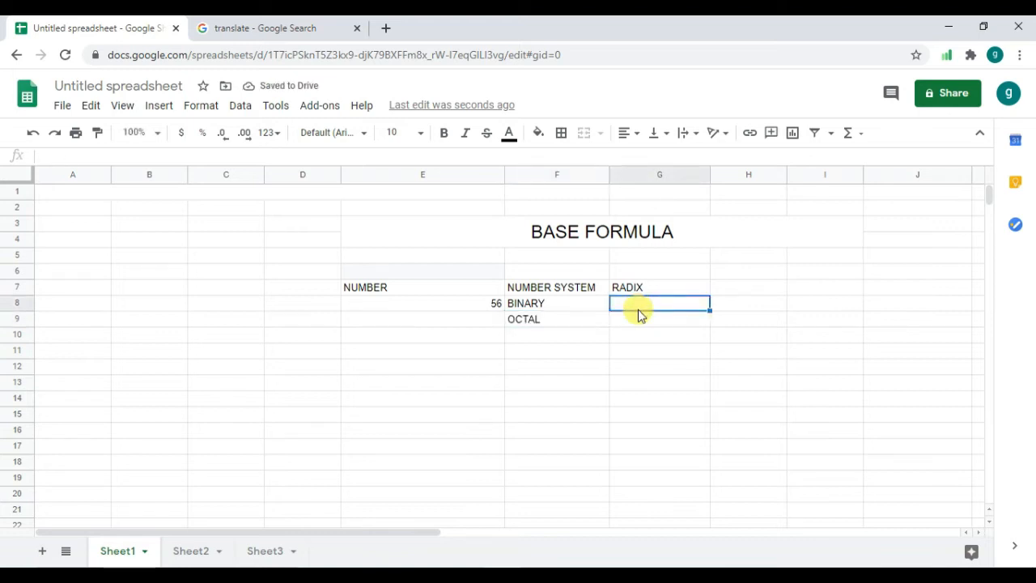
type("2")
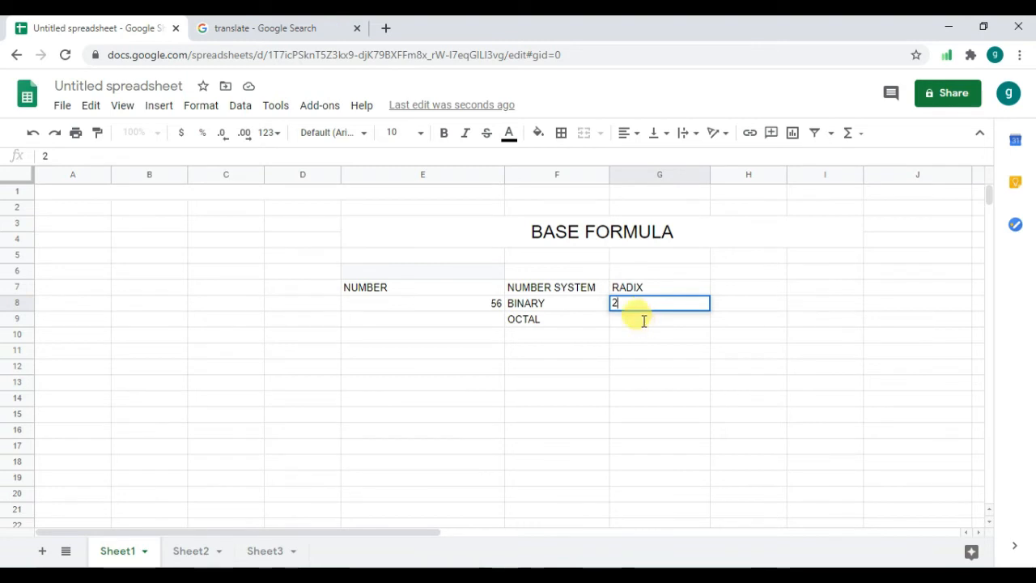
key("Return")
type("8")
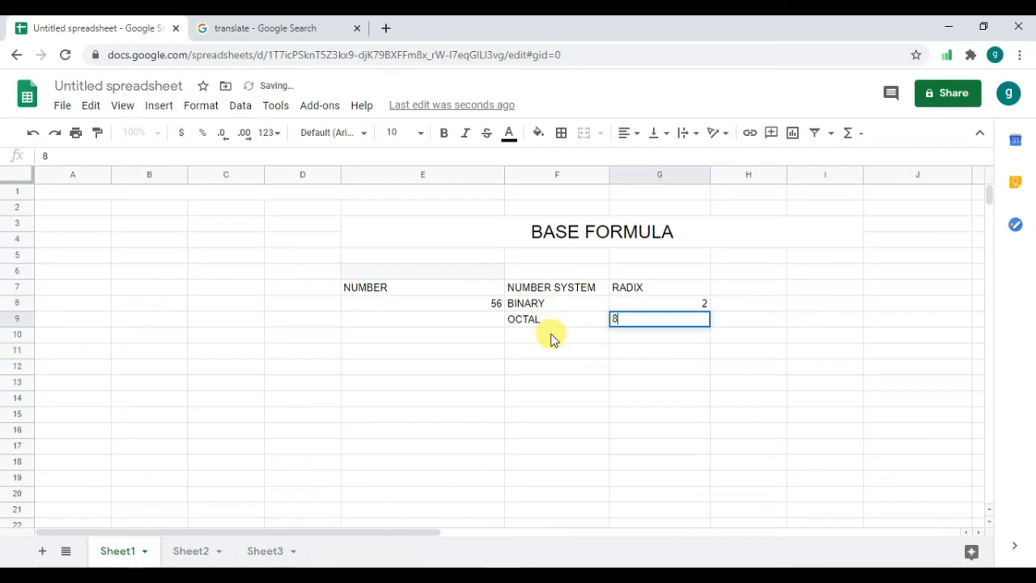
Step: Enter the formula =BASE(E8,G8) in cell H8 to convert the number to binary
left_click(761, 307)
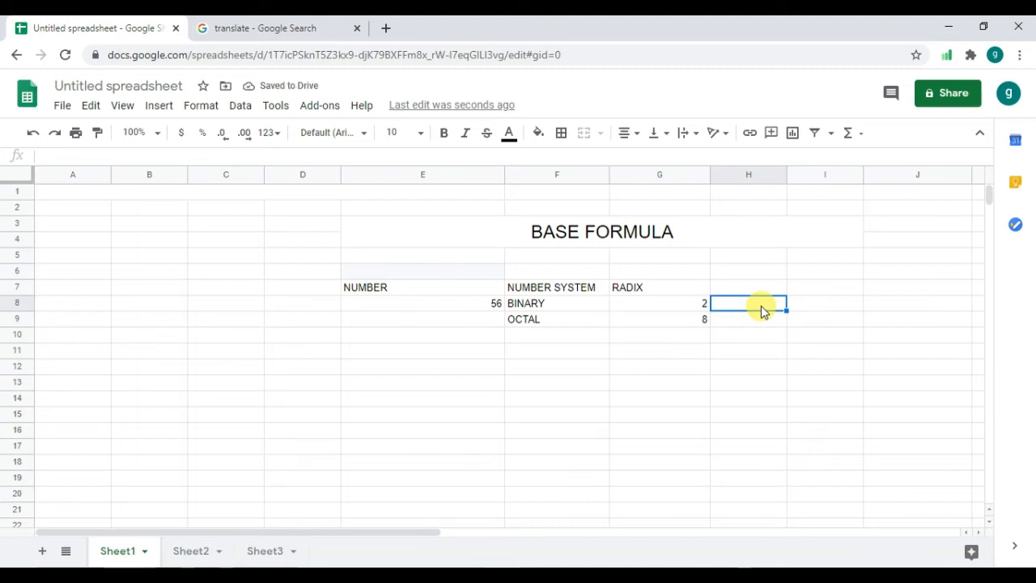
type("=BA")
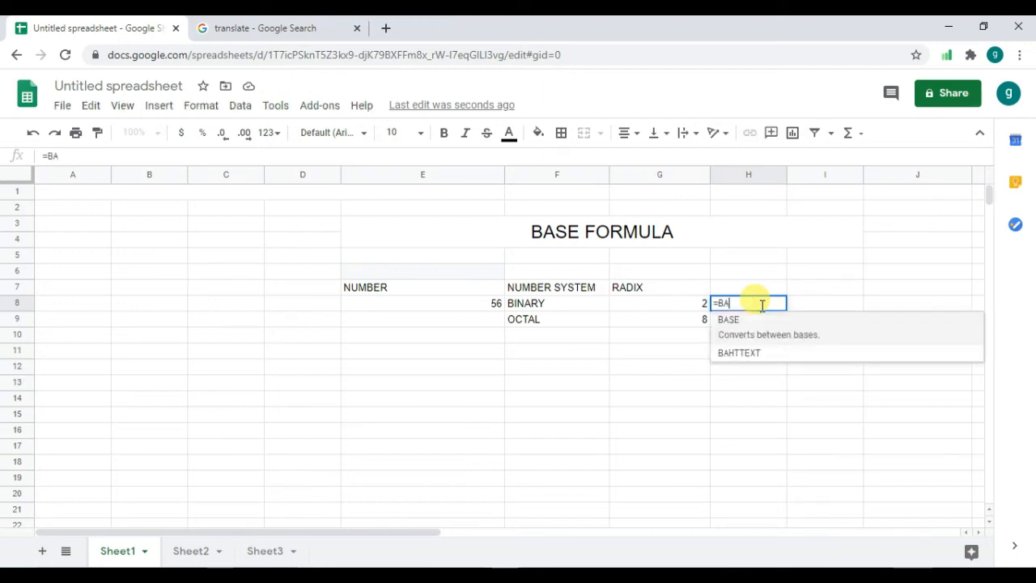
left_click(764, 330)
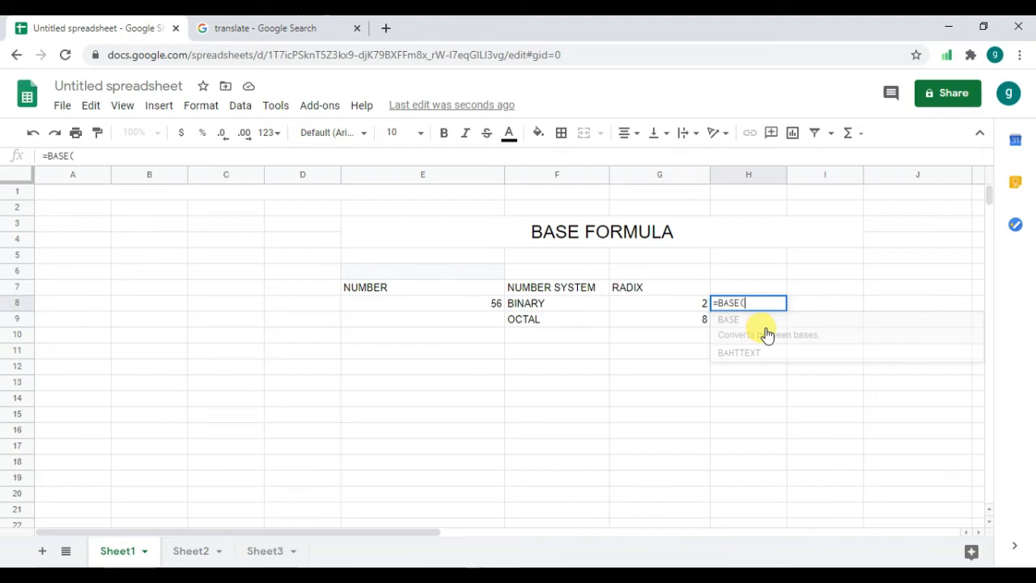
left_click(489, 303)
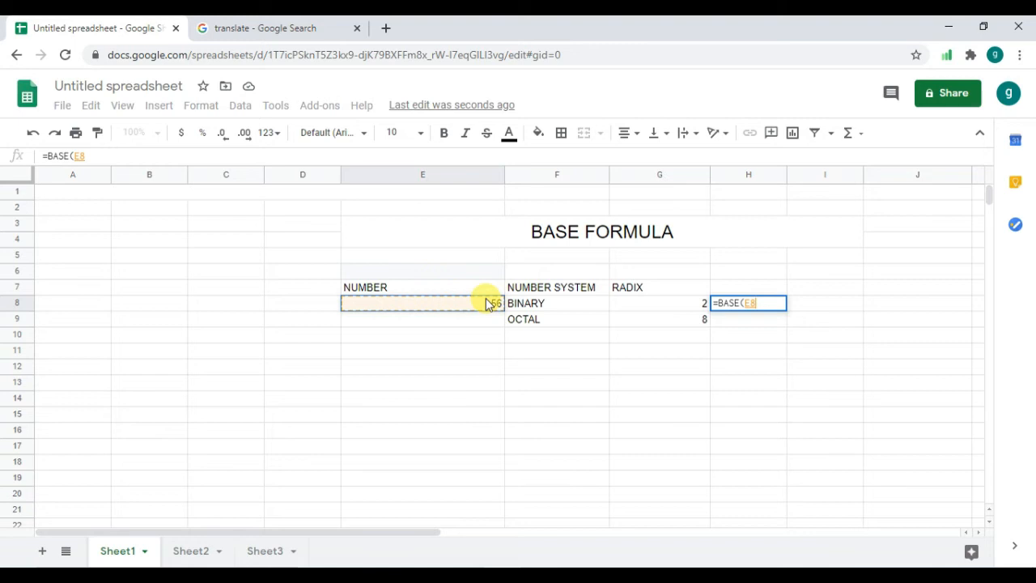
type(",")
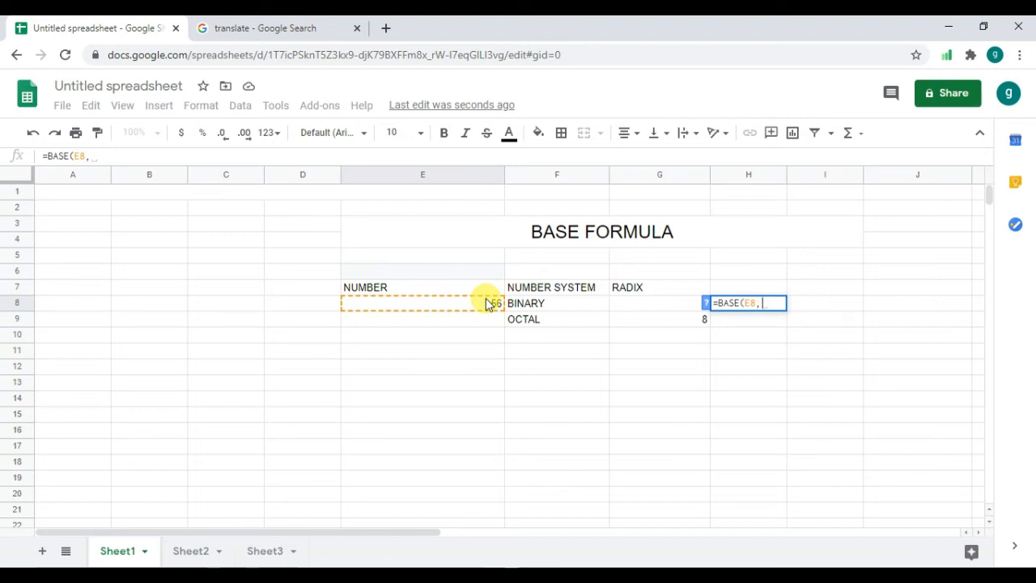
left_click(639, 306)
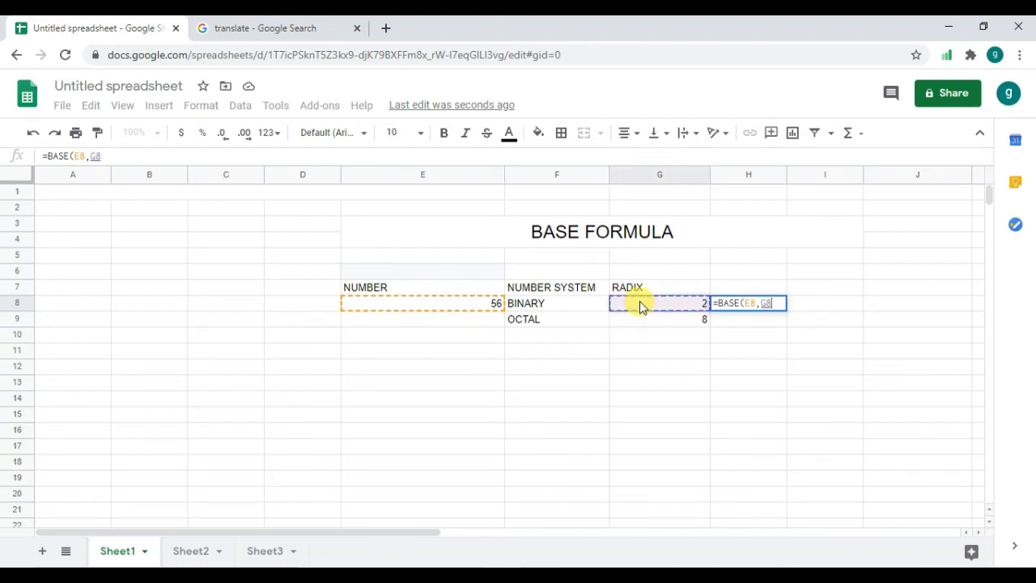
type(")")
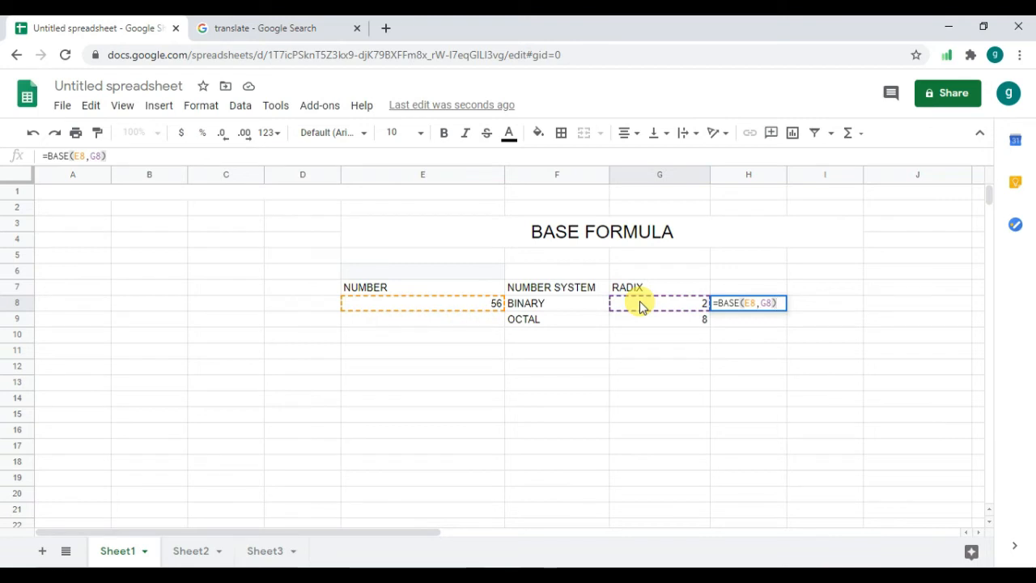
key("Return")
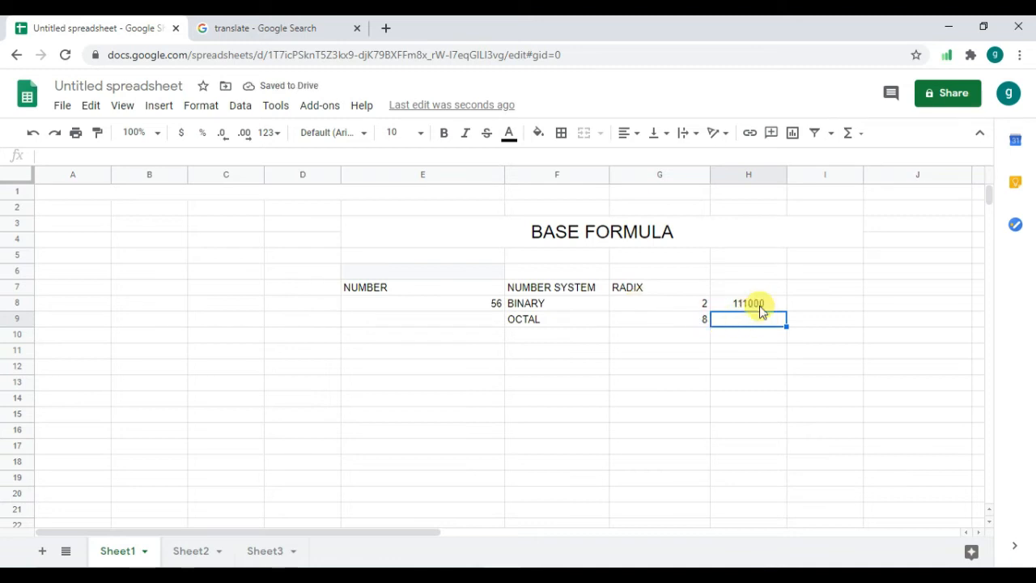
Step: Try extending the BASE formula from H8 into H9, check its cell references, and clear H9
left_click(761, 307)
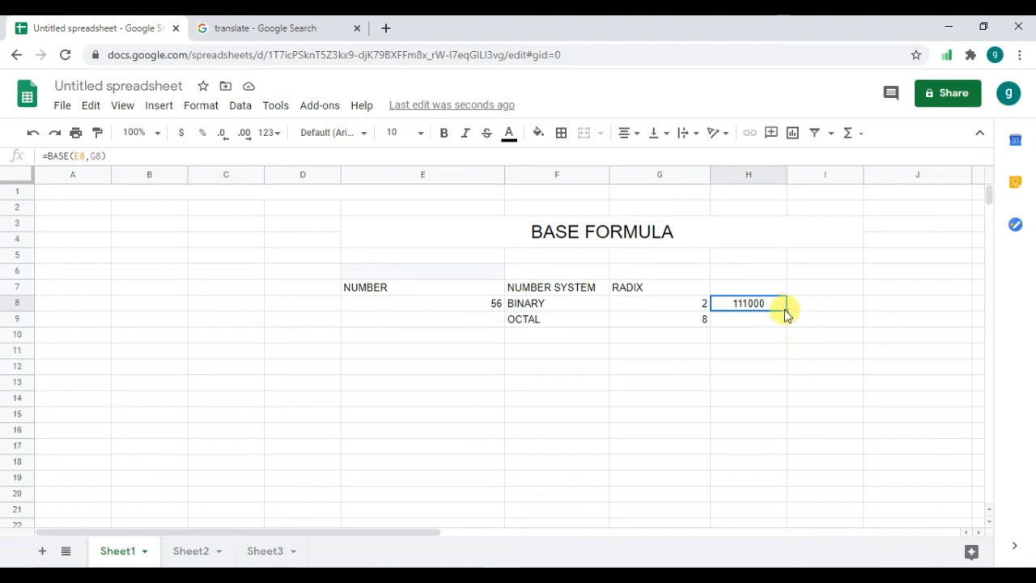
left_click_drag(784, 309, 785, 314)
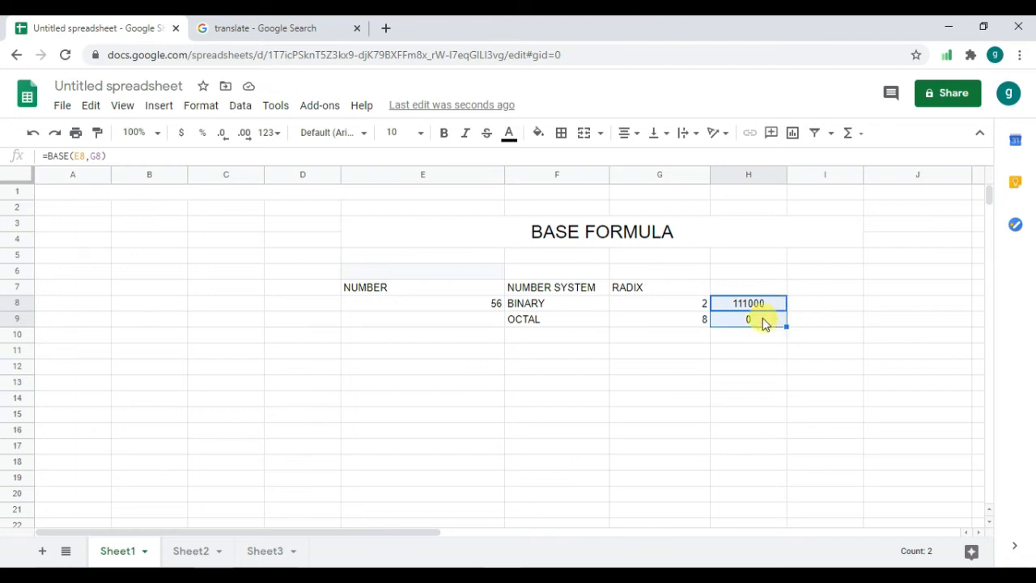
left_click(764, 323)
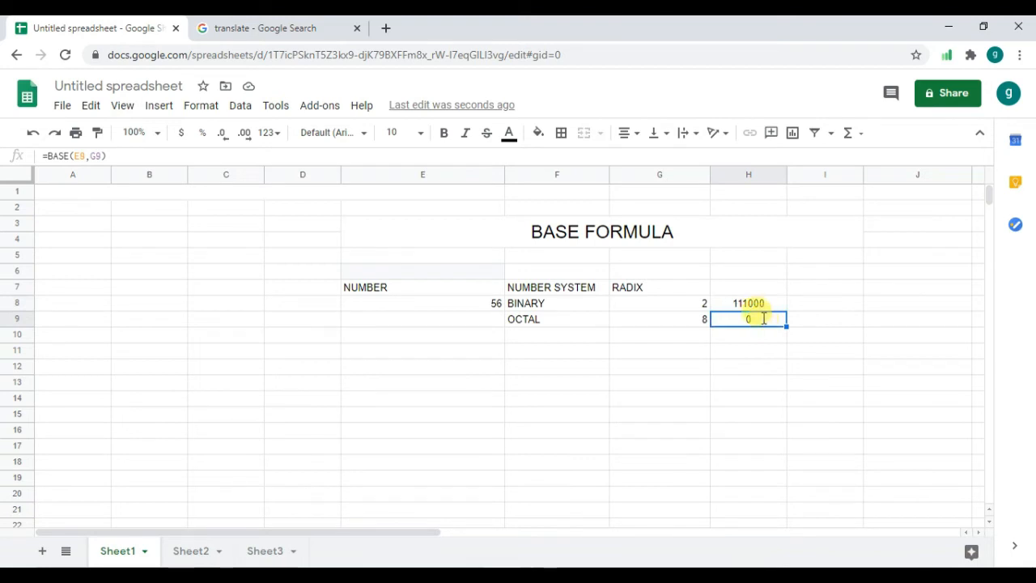
double_click(761, 320)
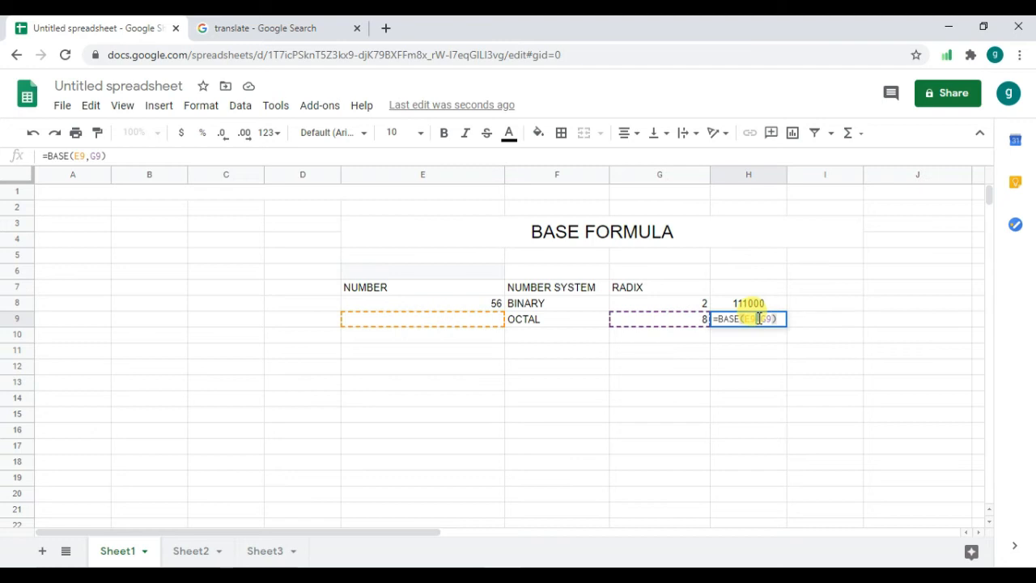
left_click(778, 321)
left_click(761, 323)
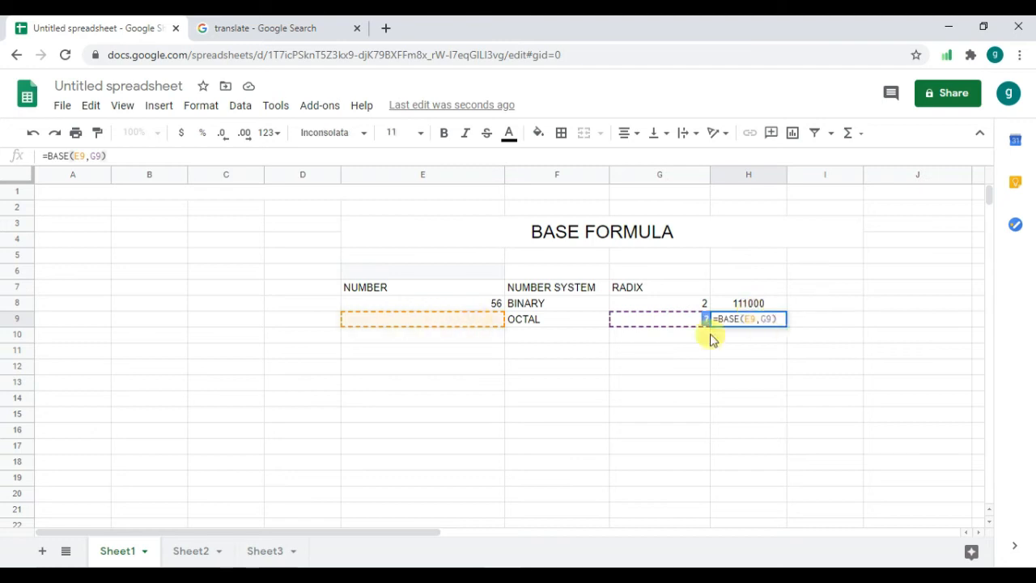
key("Return")
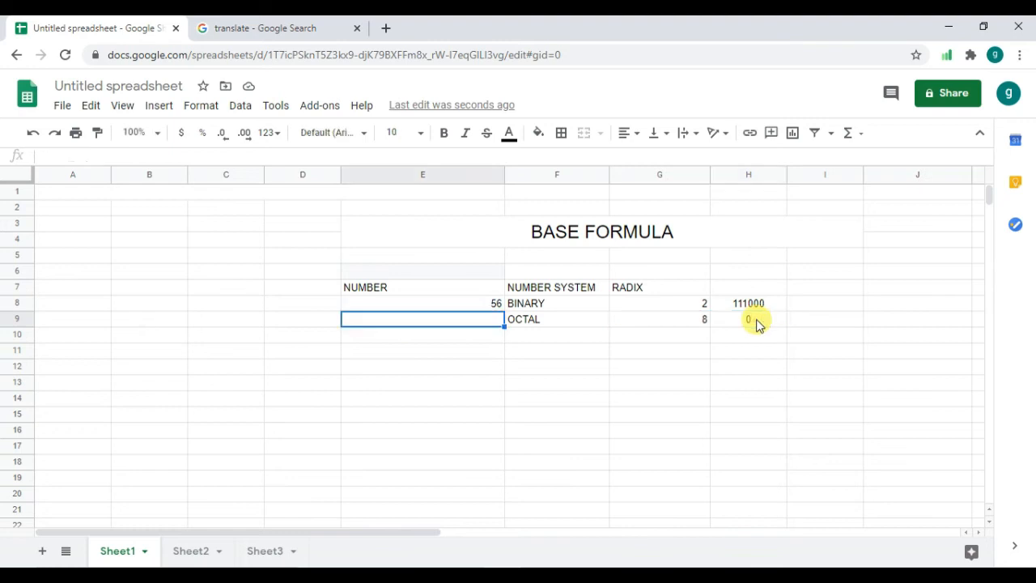
left_click(760, 324)
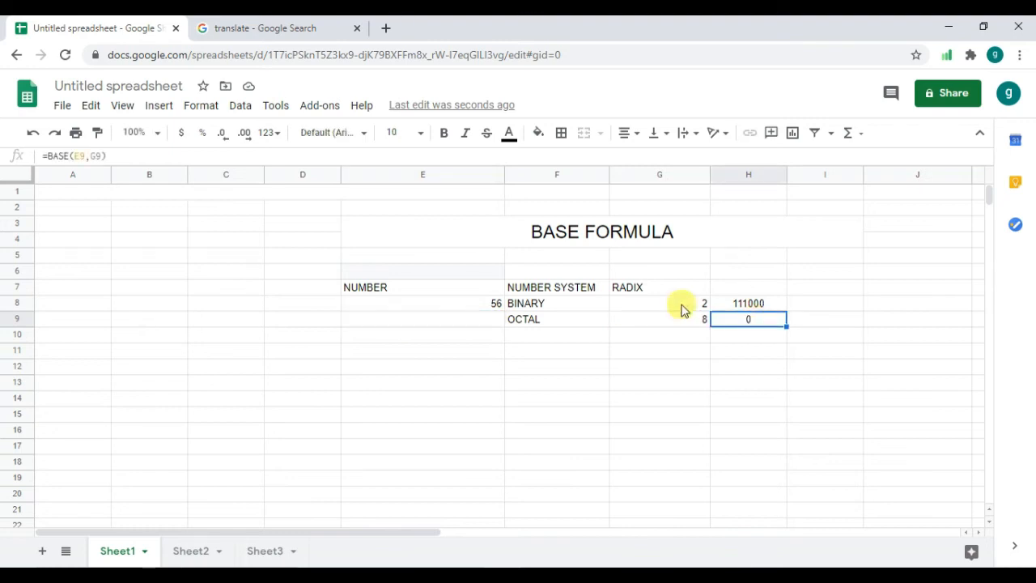
key("Delete")
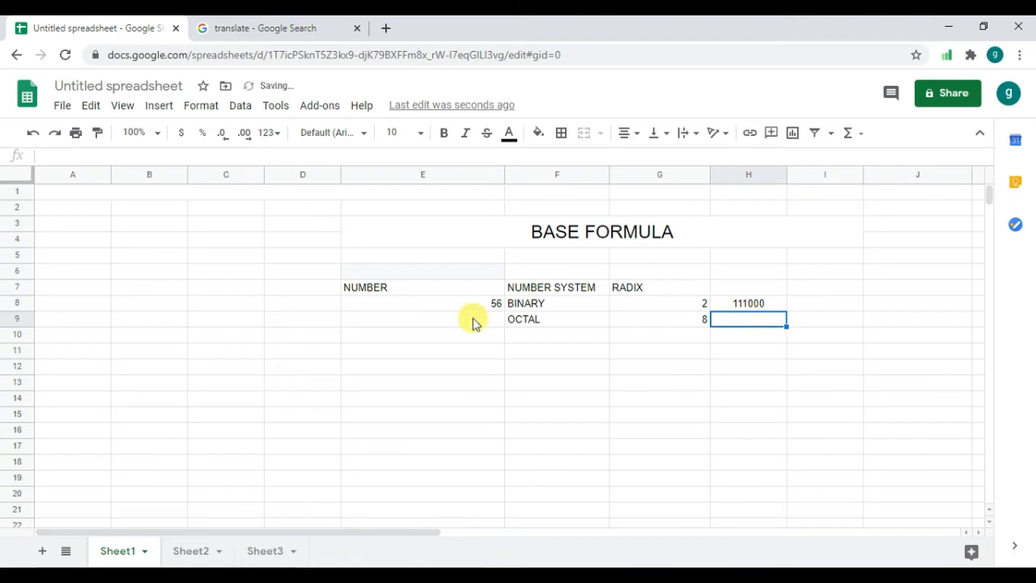
Step: Enter 25 in cell E9 as the number for the OCTAL row
left_click(474, 322)
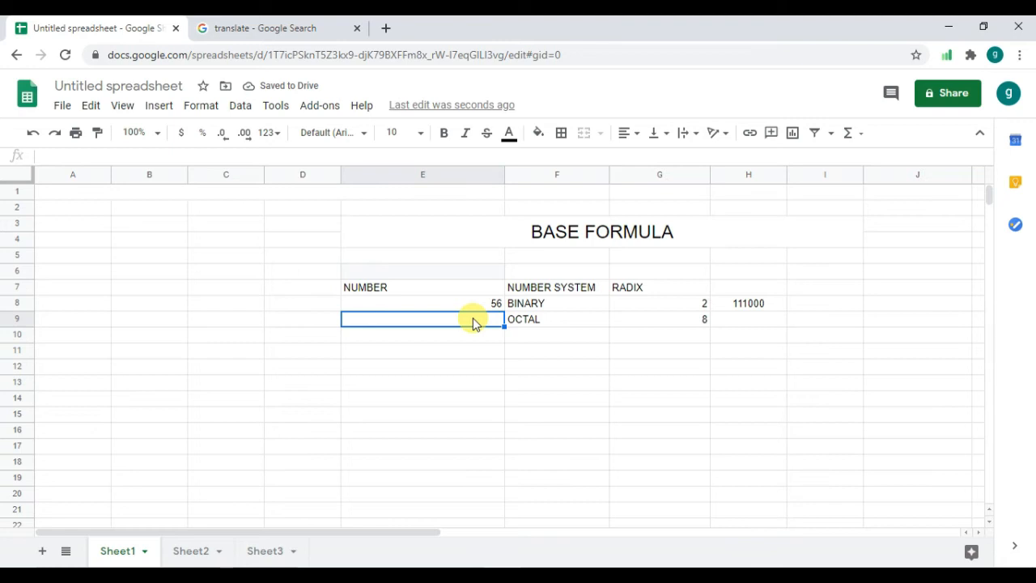
type("25")
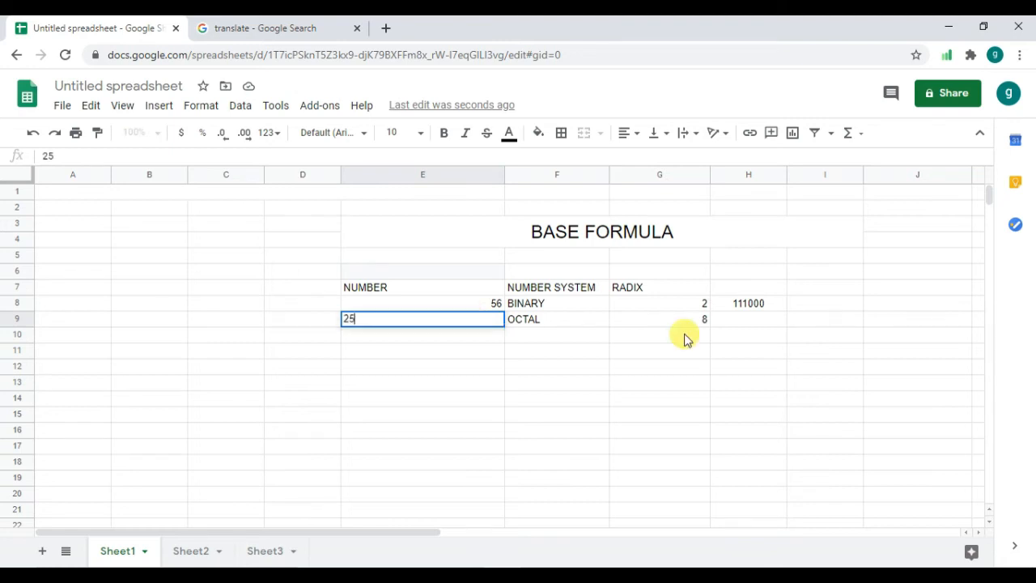
left_click(736, 320)
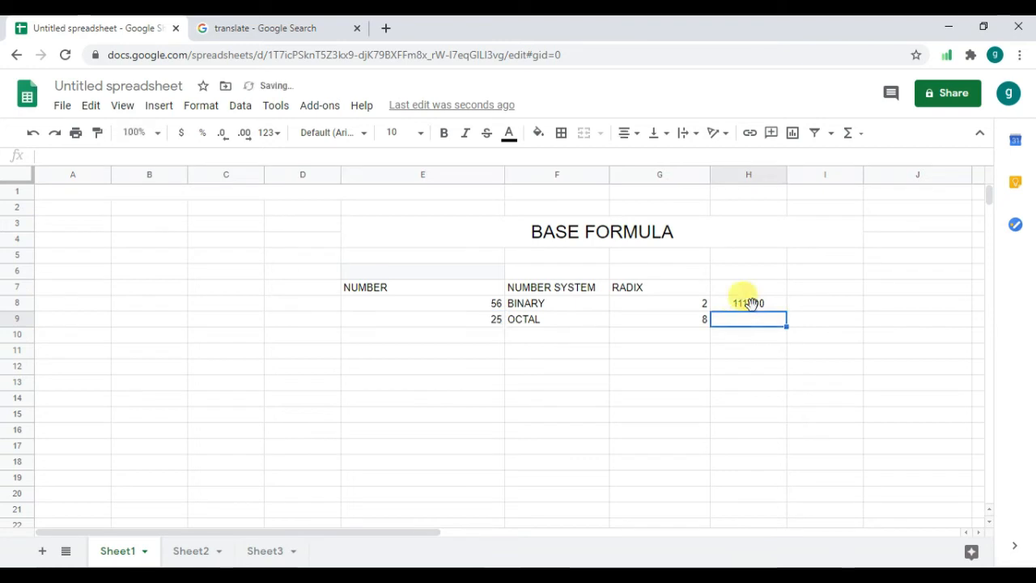
Step: Fill the BASE formula from cell H8 down through H10
key("Up")
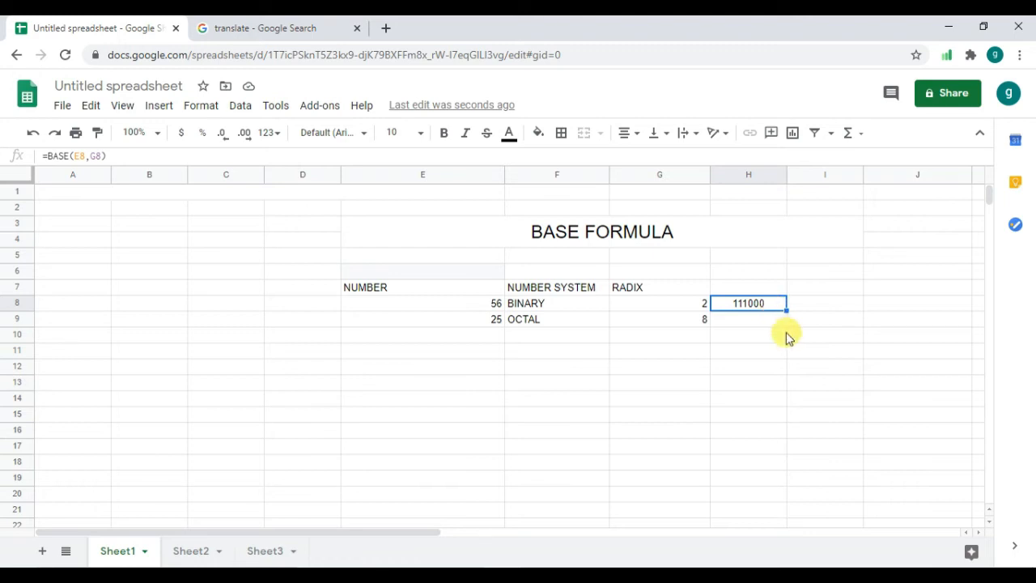
left_click(787, 331, "shift")
key("ctrl+d")
mouse_move(785, 331)
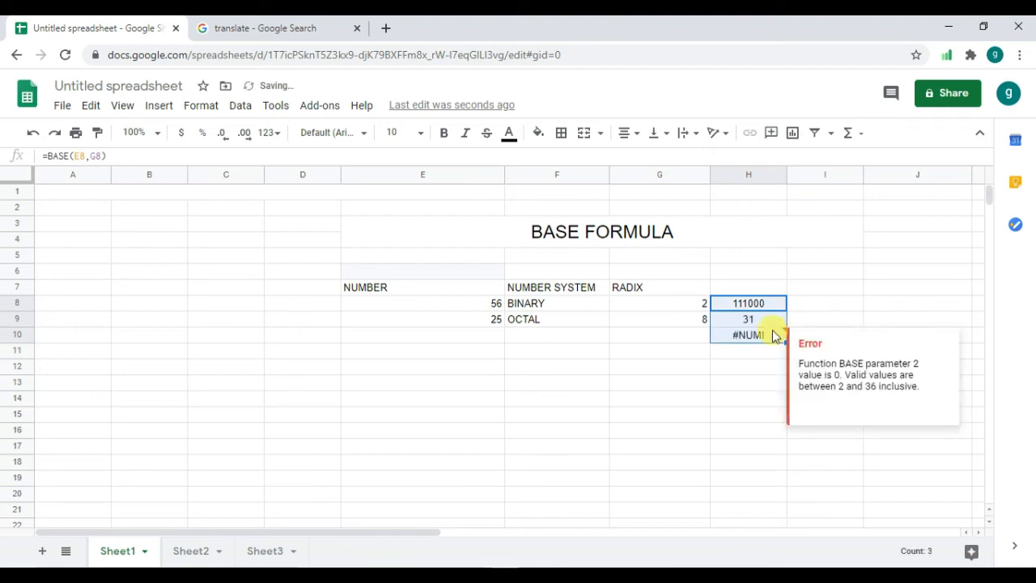
left_click(780, 322)
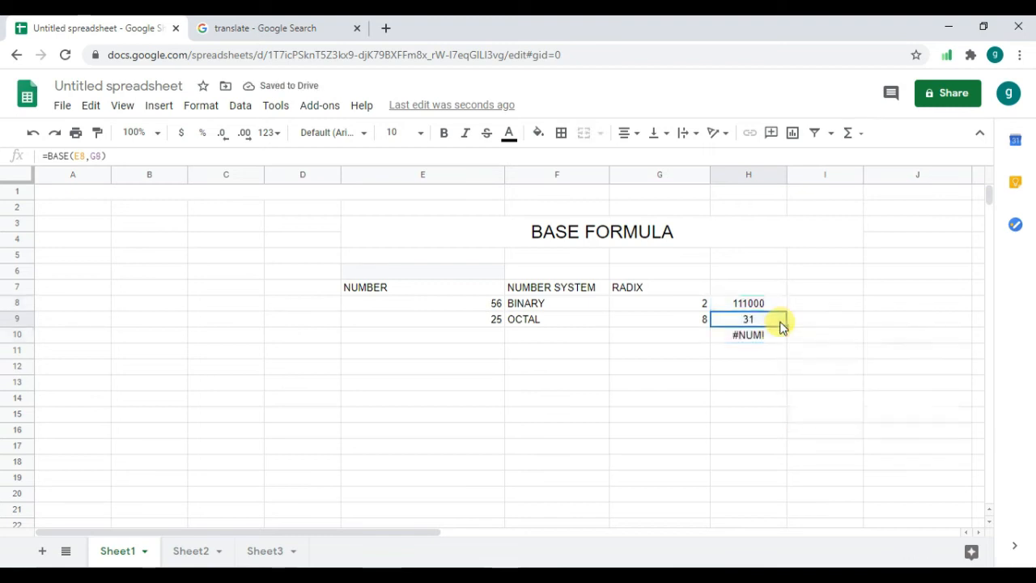
Step: Switch to Sheet2 and browse the complete list of functions around BASE and BETA.DIST
left_click(186, 554)
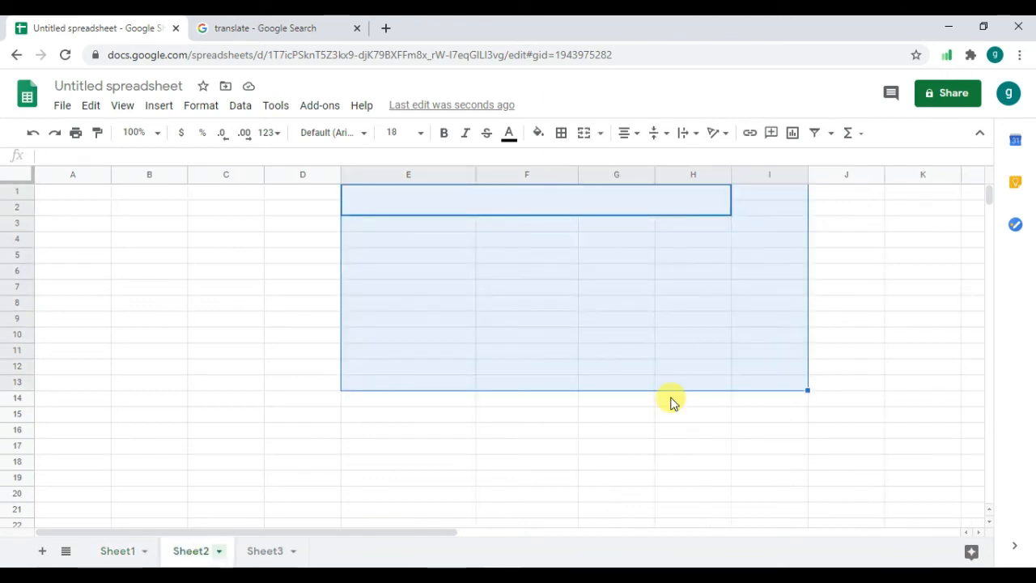
left_click(860, 136)
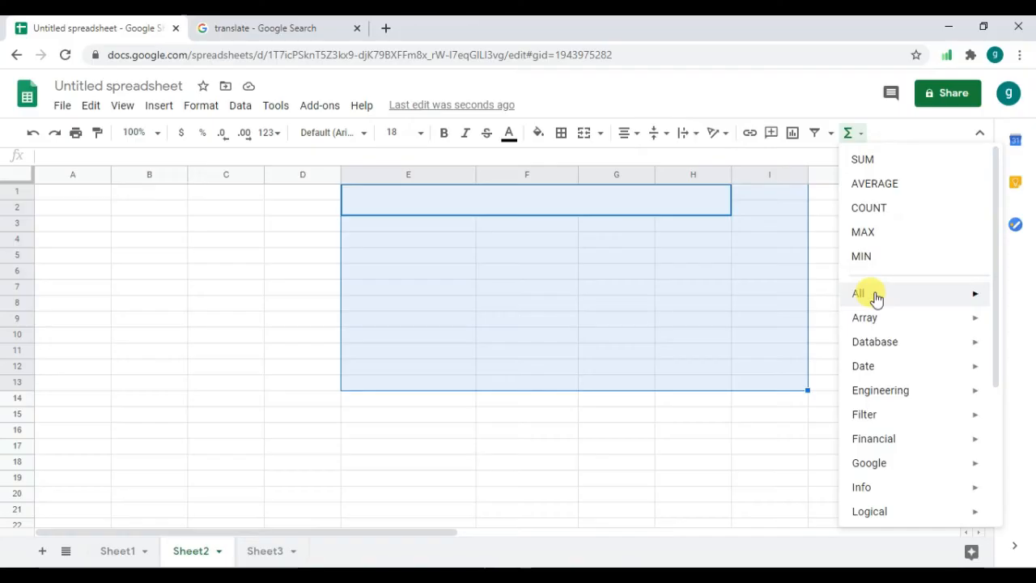
mouse_move(876, 298)
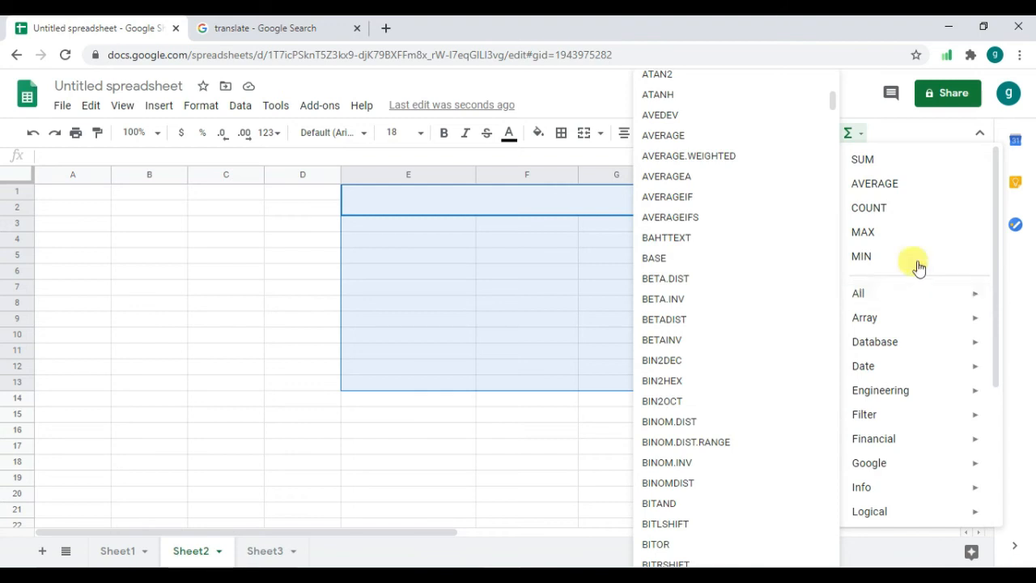
Step: Enter the title BETA.DIST FORMULA in the merged cell E1:H2 of Sheet2
left_click(466, 208)
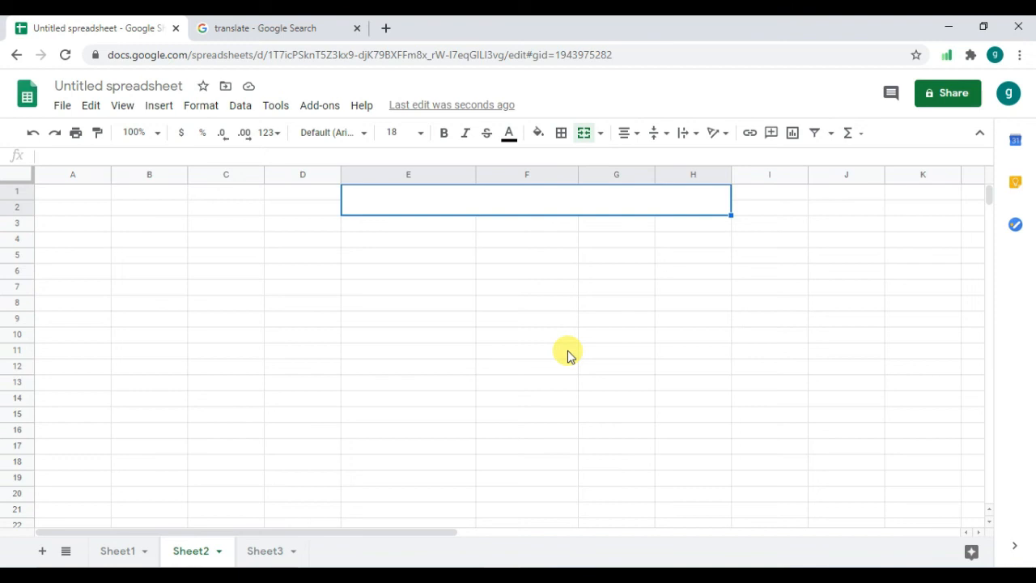
type("BR")
key("BackSpace")
type("E")
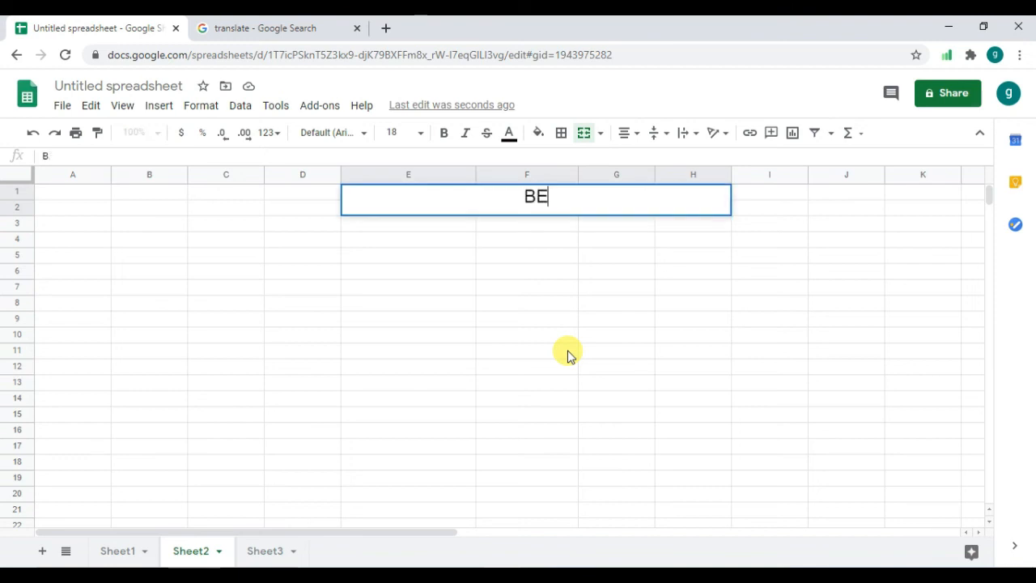
type("TA")
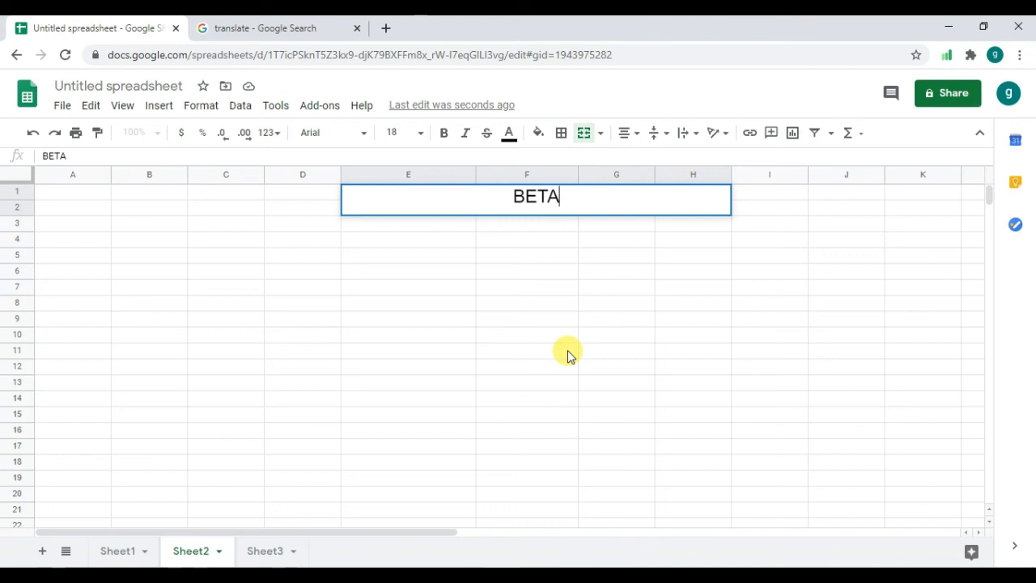
type(".")
type("DST")
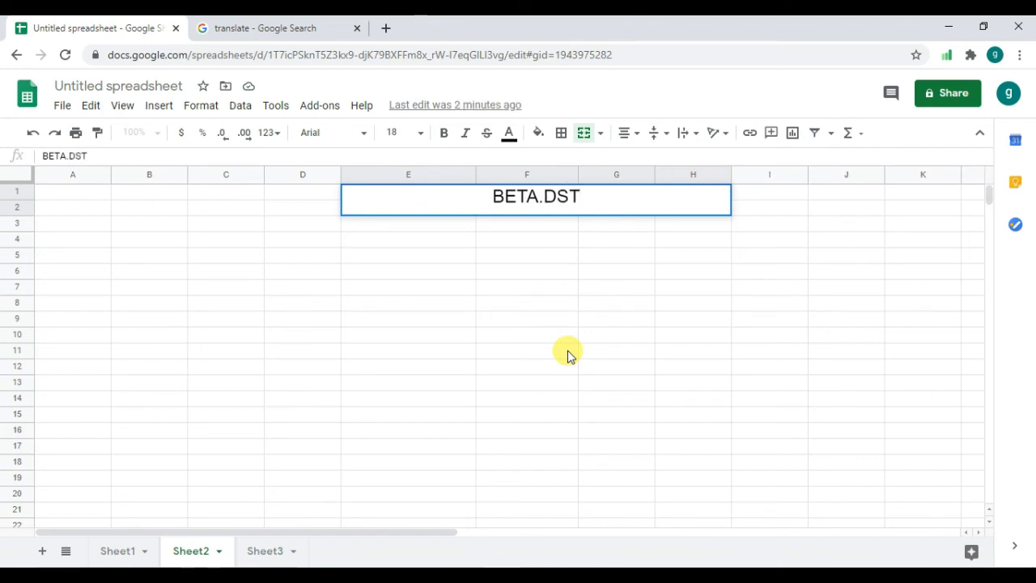
key("BackSpace")
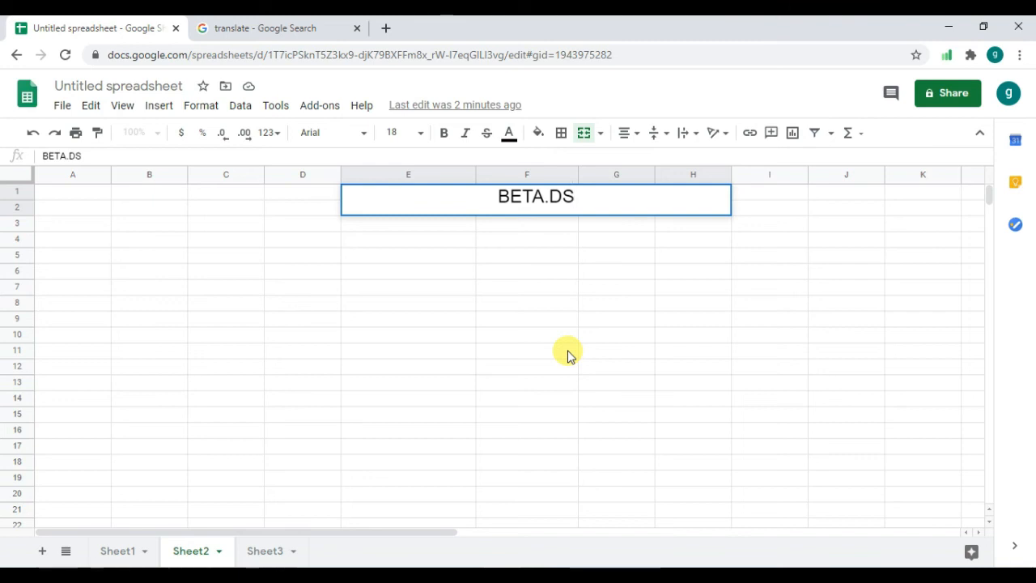
key("BackSpace")
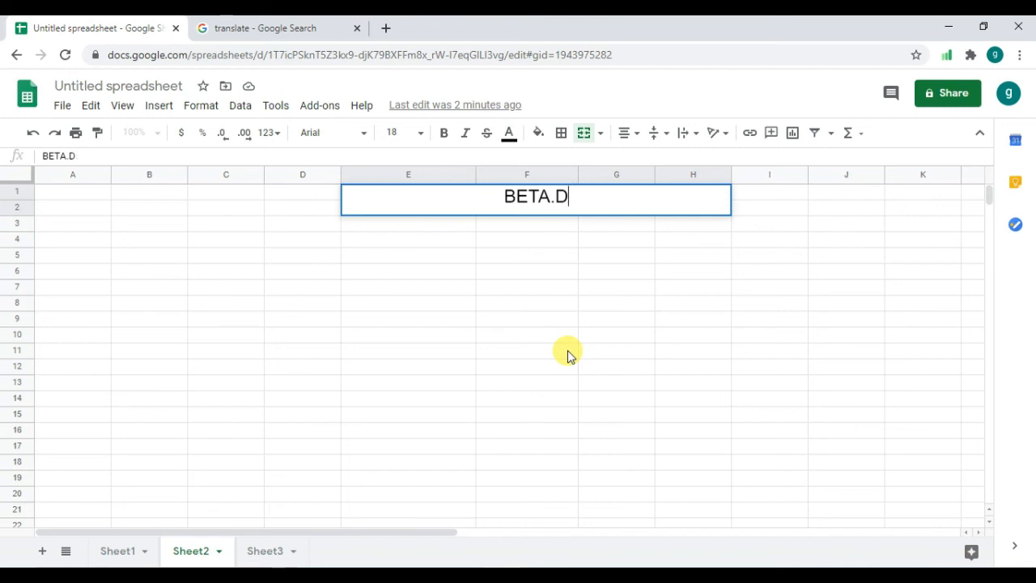
type("I")
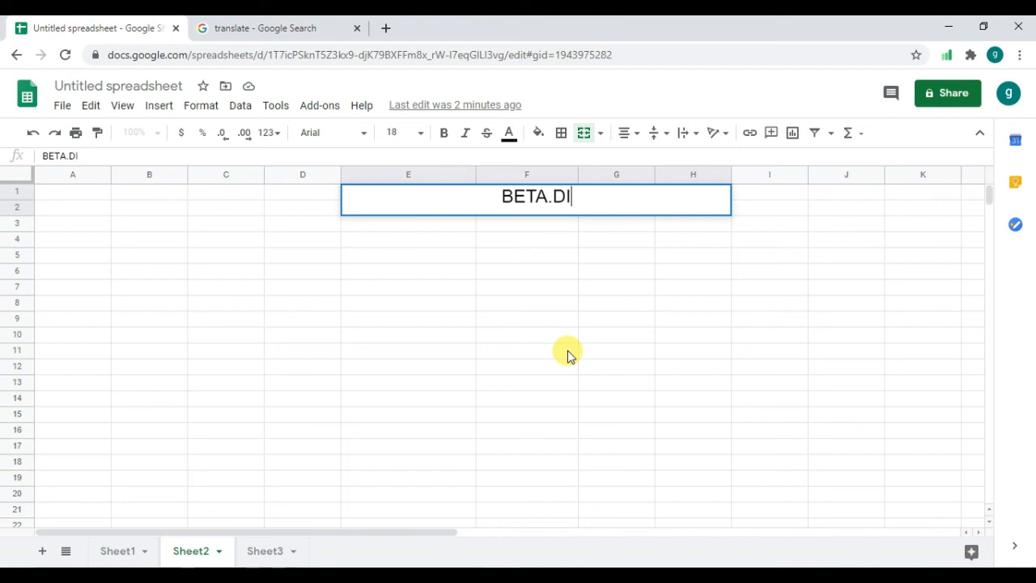
type("ST")
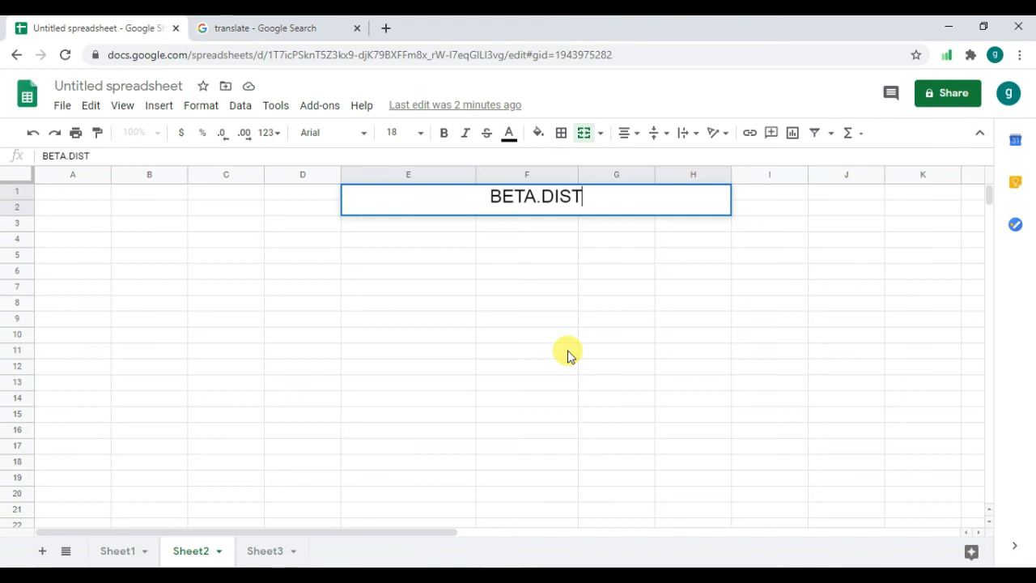
type(" FOR")
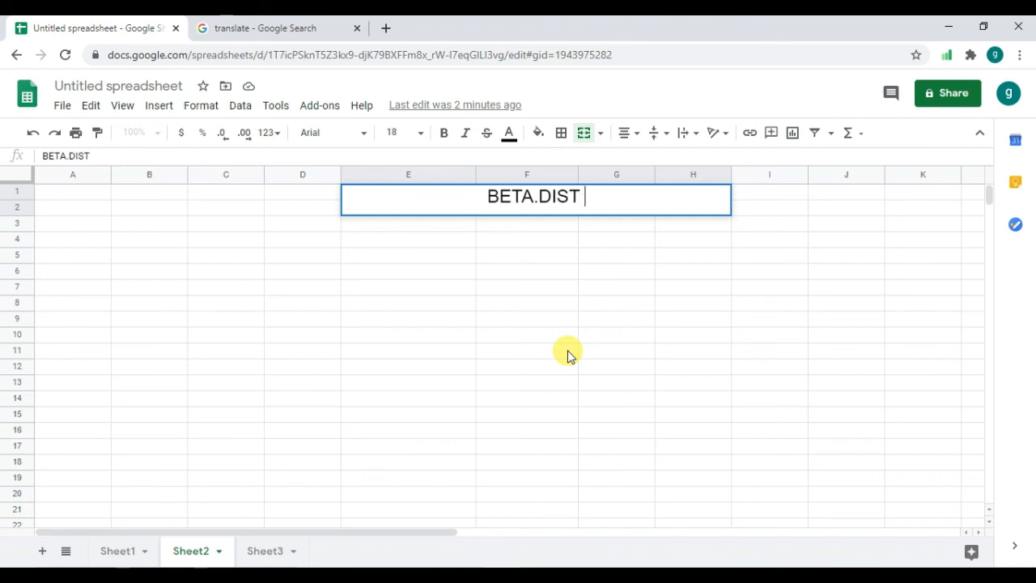
type("MULA")
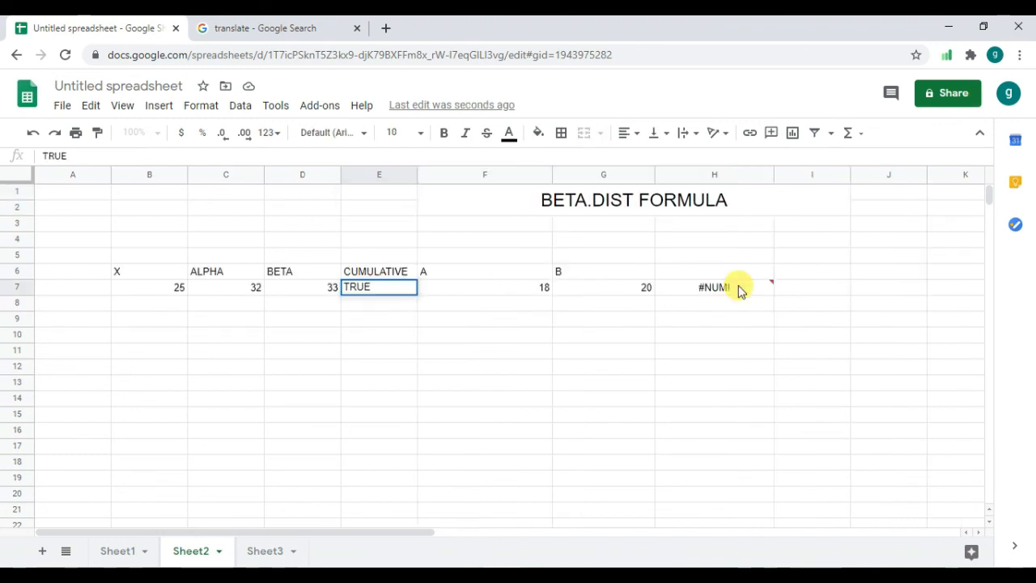
Step: Clear all the arguments inside the parentheses of the BETA.DIST formula in cell H7
double_click(739, 285)
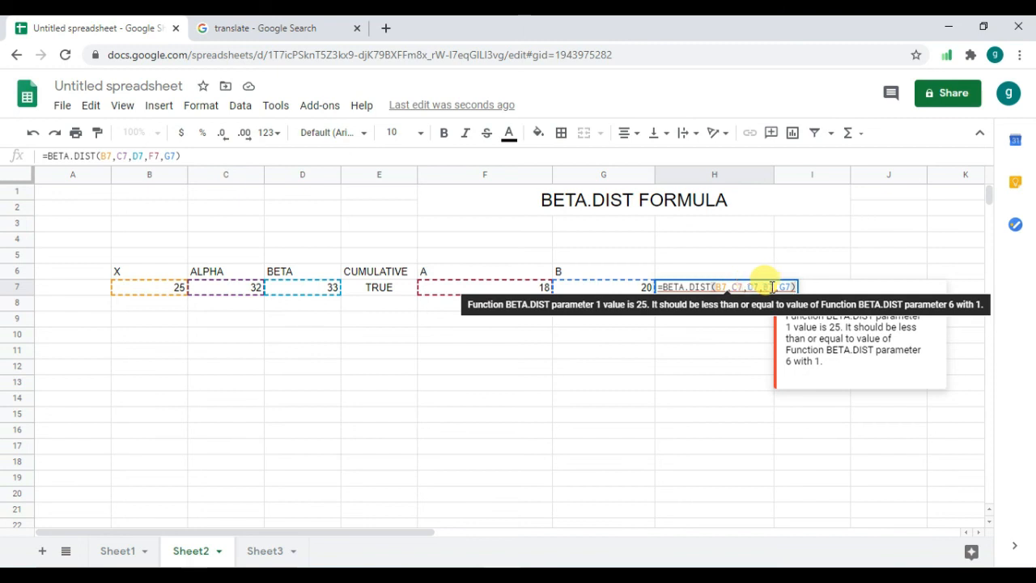
left_click_drag(797, 287, 721, 288)
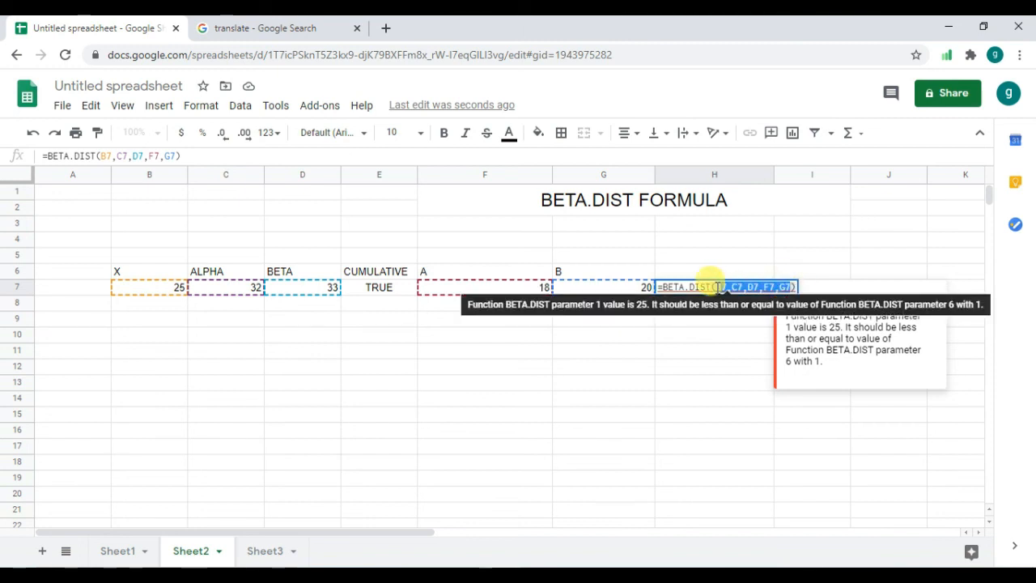
key("BackSpace")
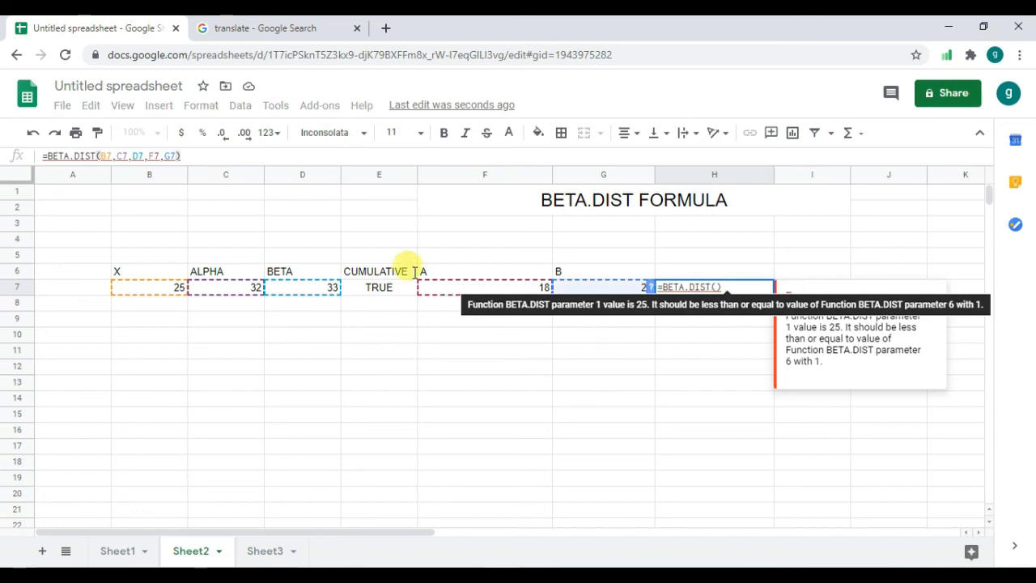
Step: Complete the formula in H7 as =BETA.DIST(B7,C7,D7,E7,F7,G7), including the cumulative argument
left_click(146, 290)
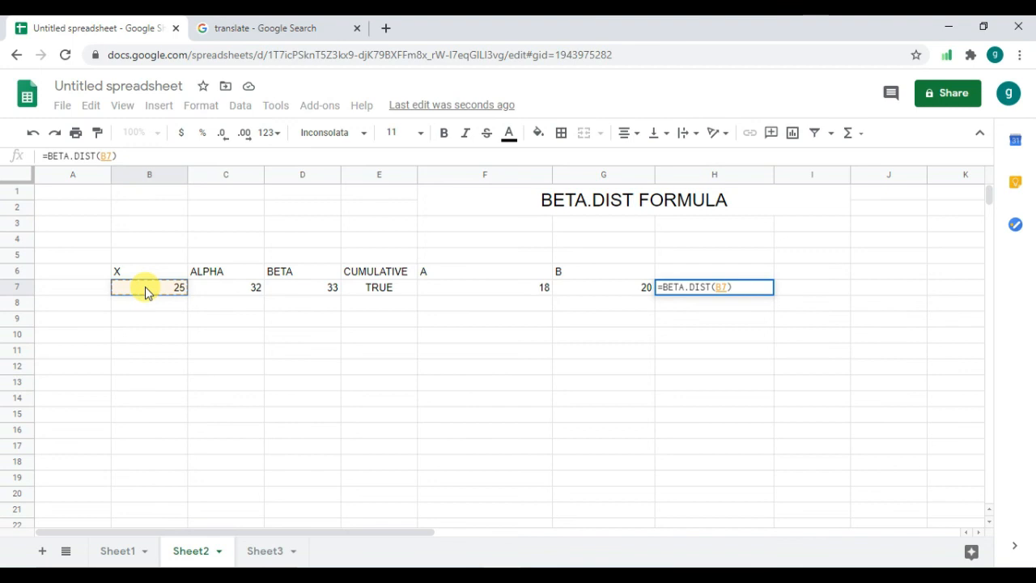
type(",")
left_click(237, 290)
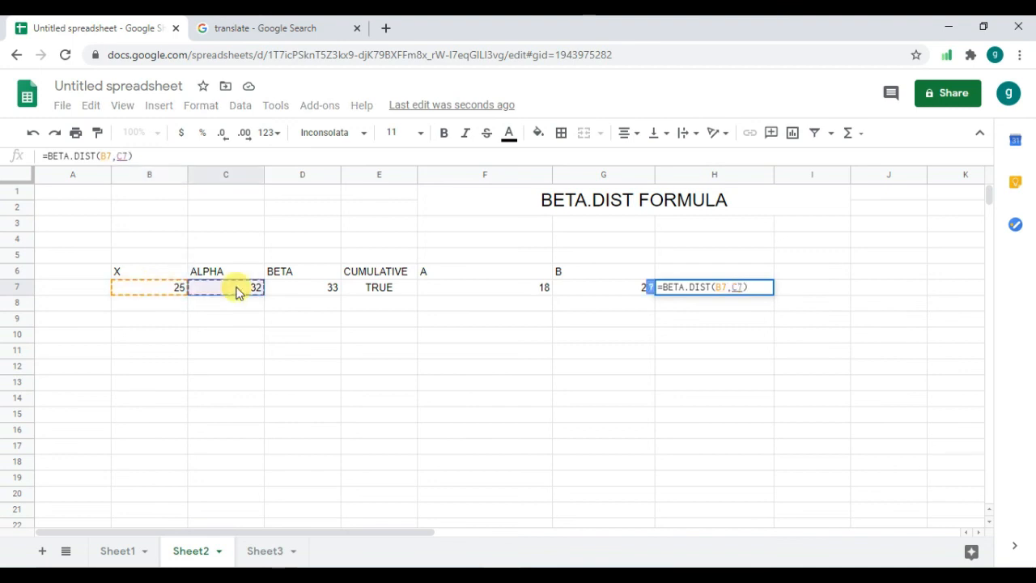
type(",")
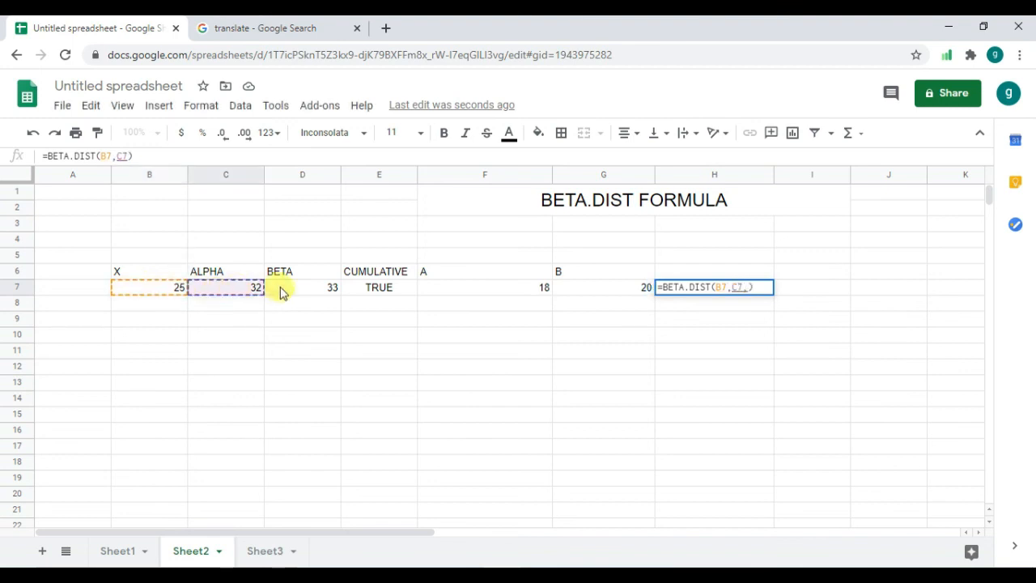
left_click(281, 291)
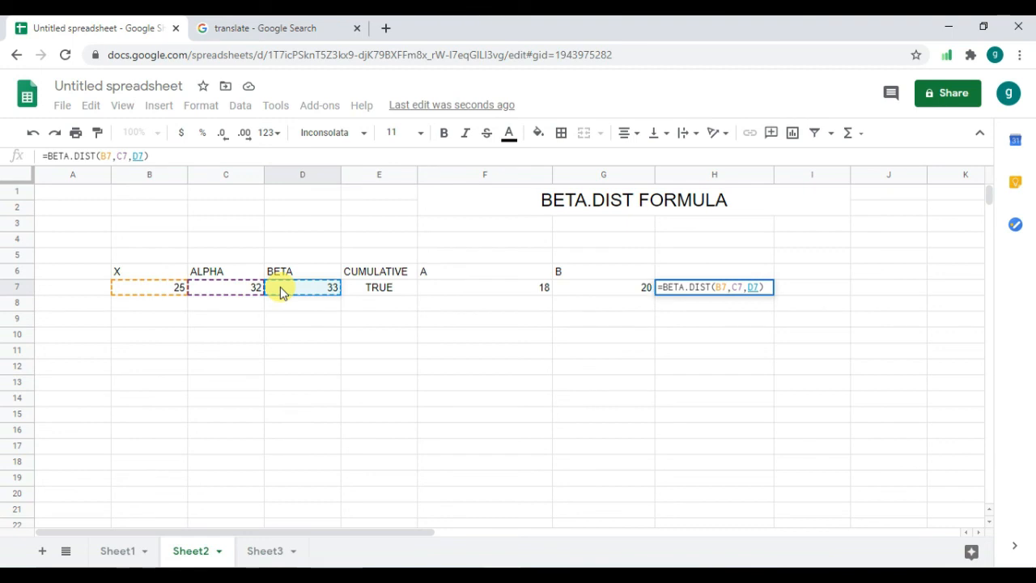
left_click(377, 289)
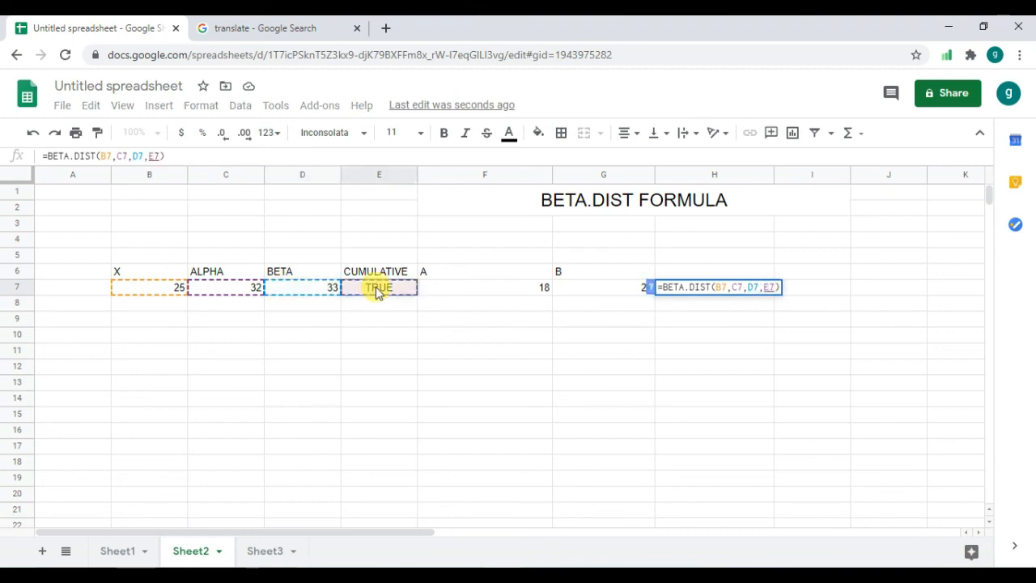
type(",")
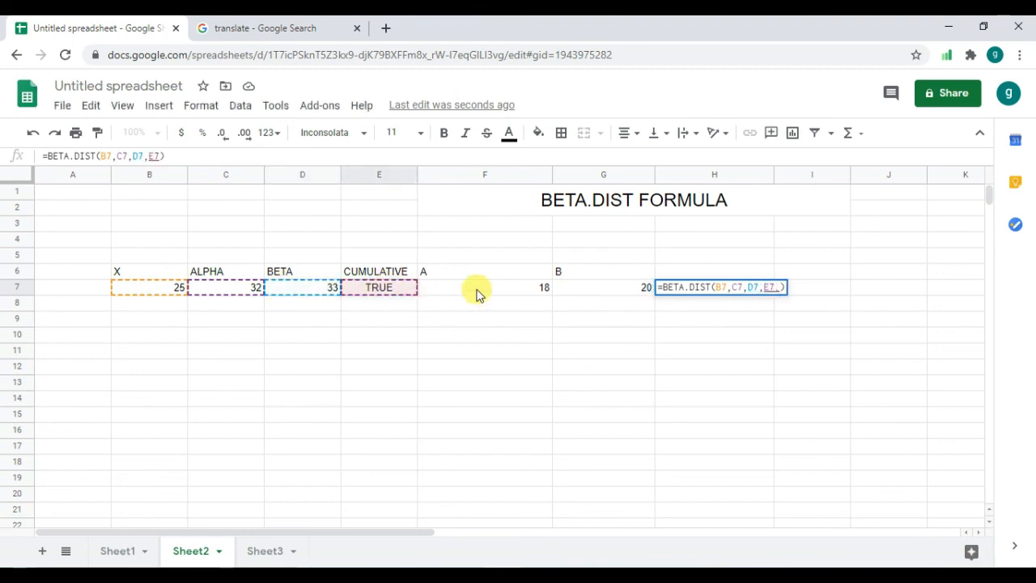
left_click(478, 293)
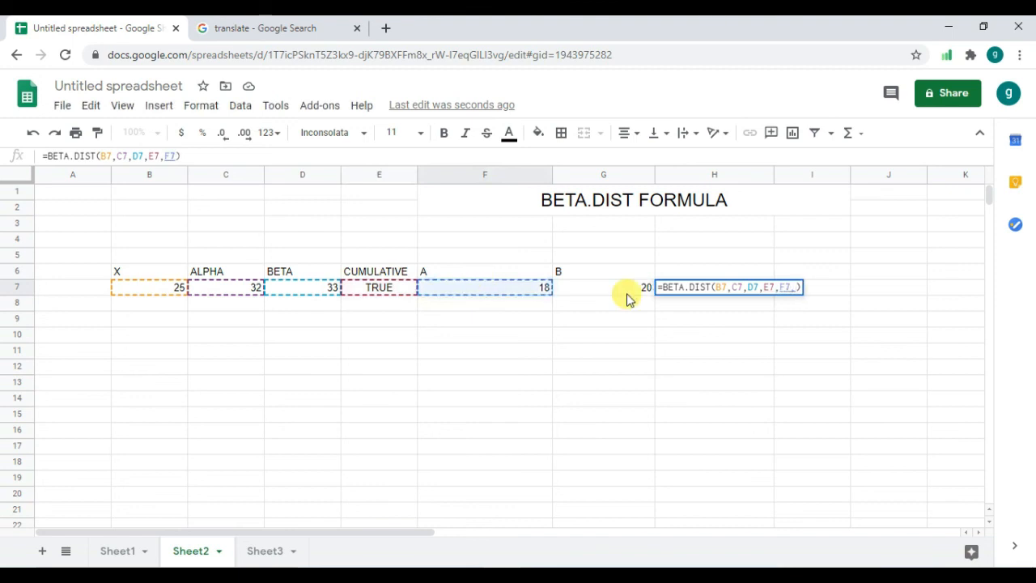
type(",")
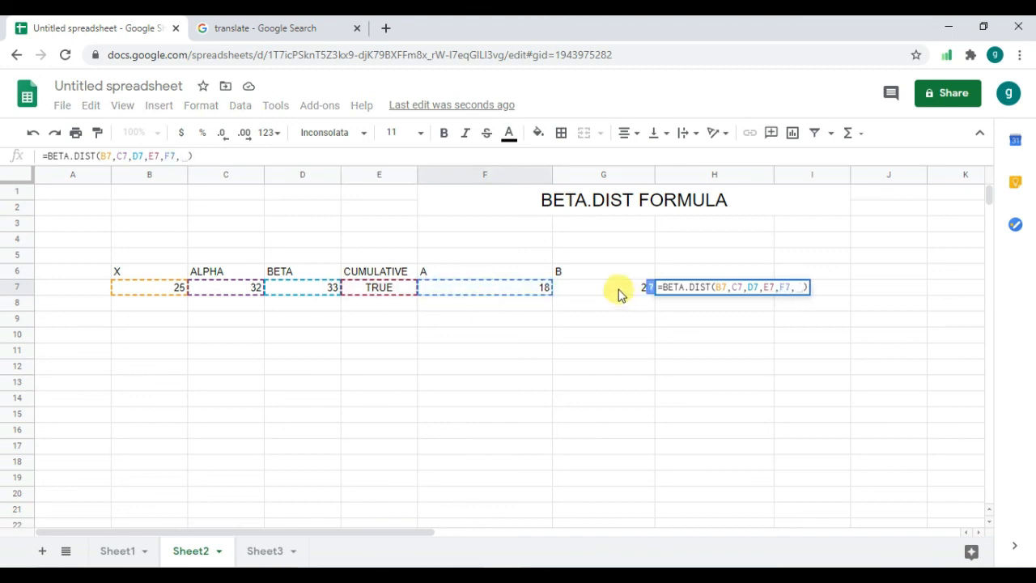
left_click(620, 293)
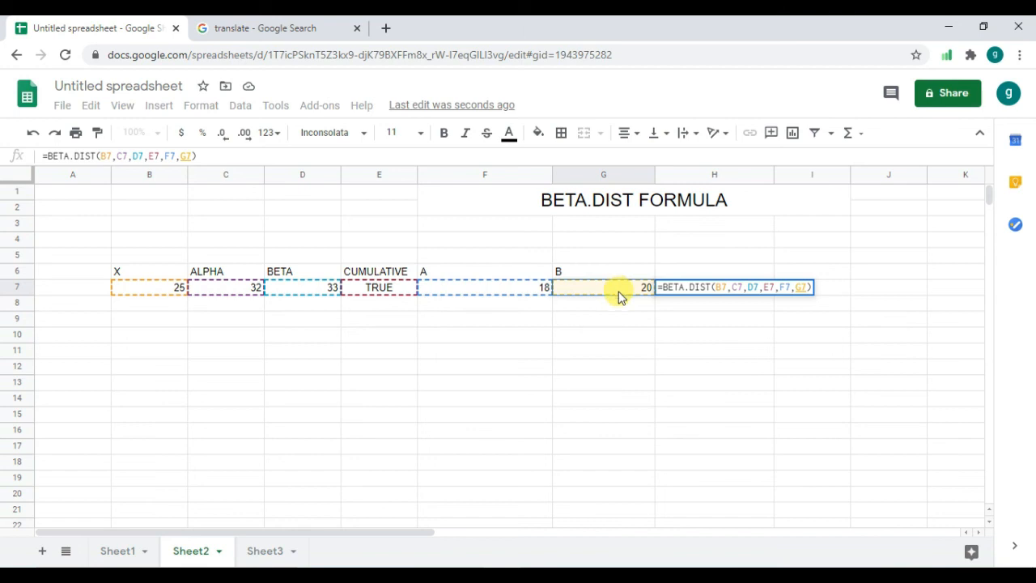
key("Return")
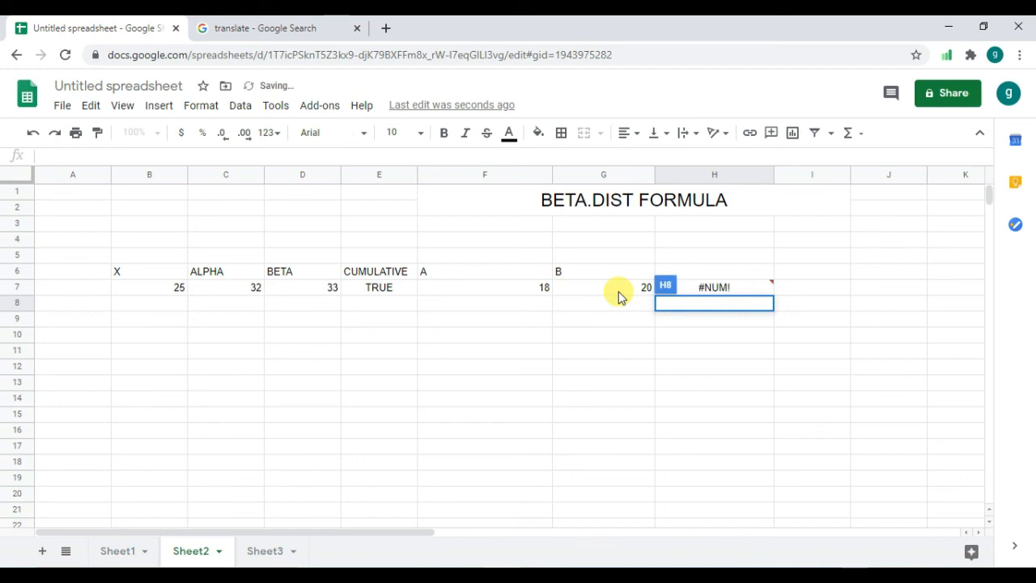
Step: Set the row 7 inputs to 3 for X, 7.5 for ALPHA and 9 for BETA
mouse_move(771, 288)
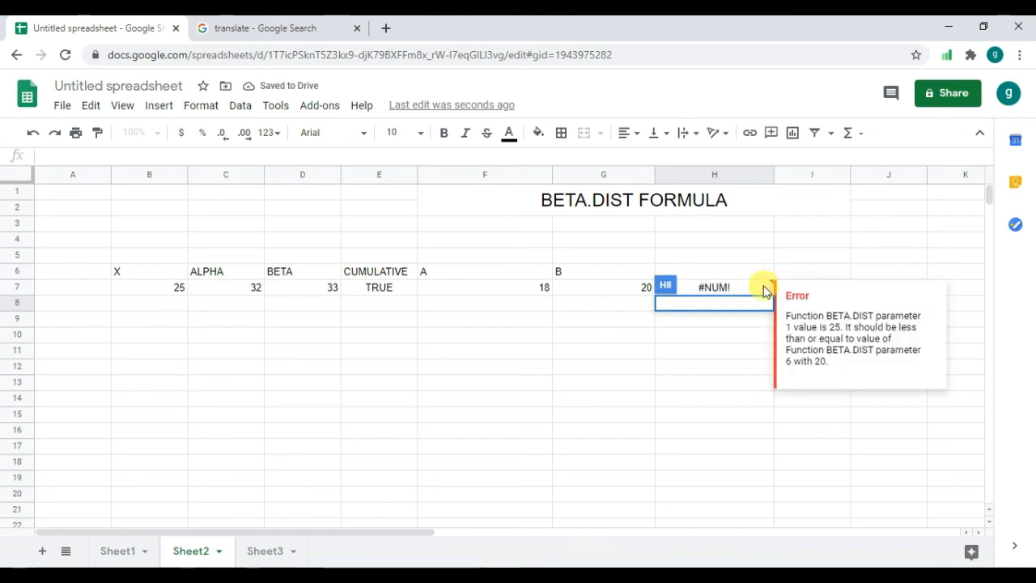
left_click(179, 293)
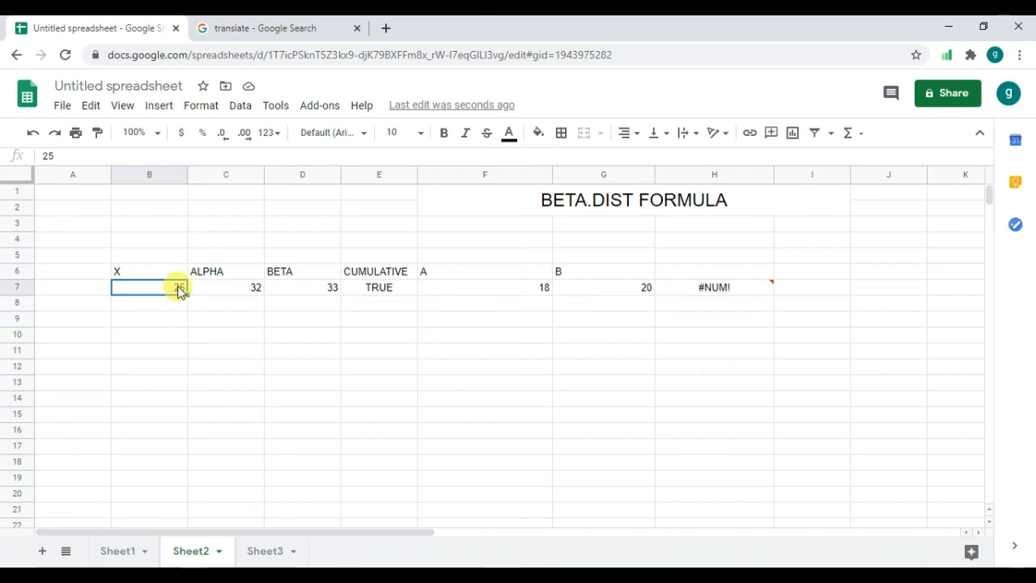
type("3")
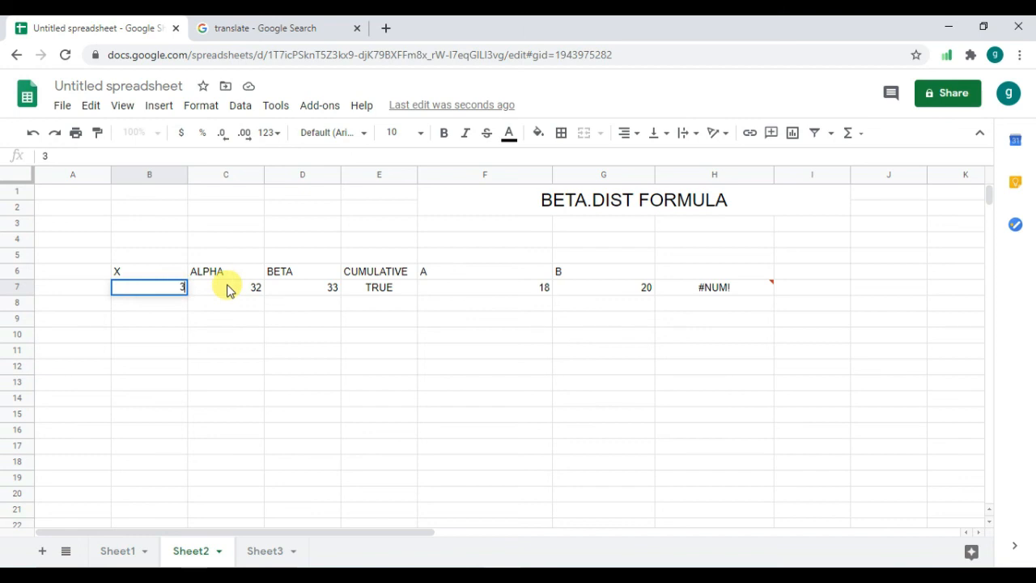
left_click(228, 290)
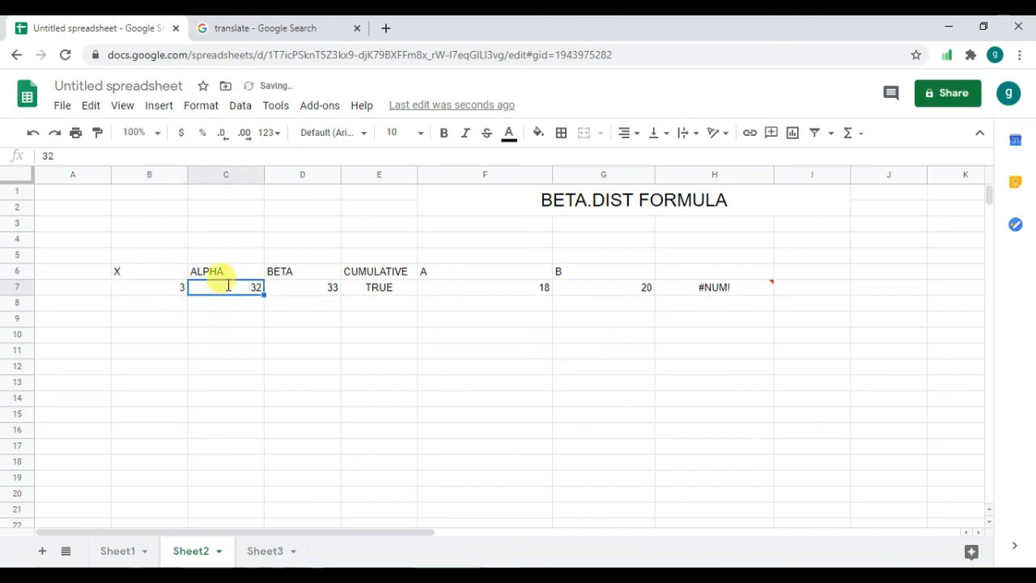
type("7.5")
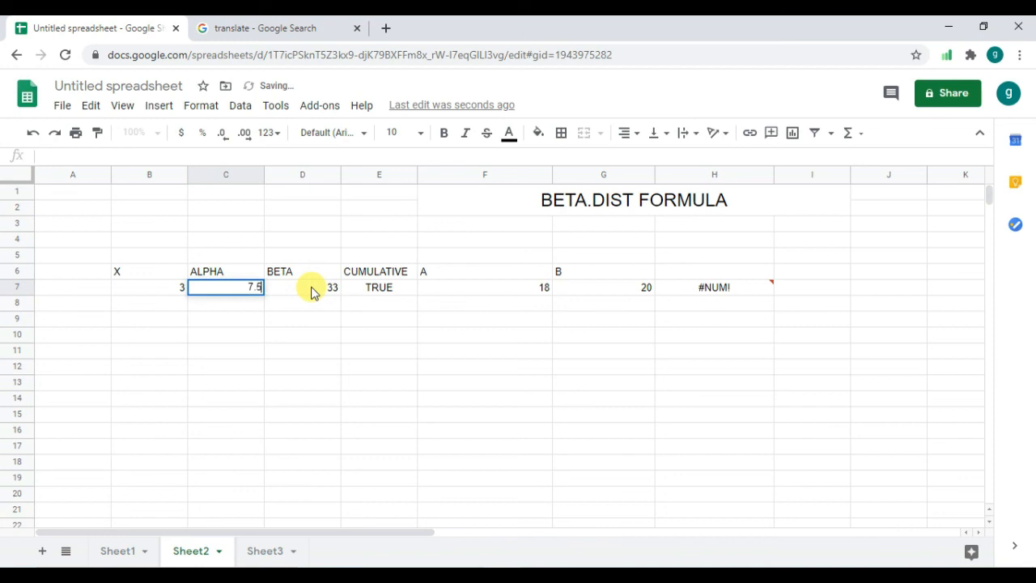
left_click(313, 287)
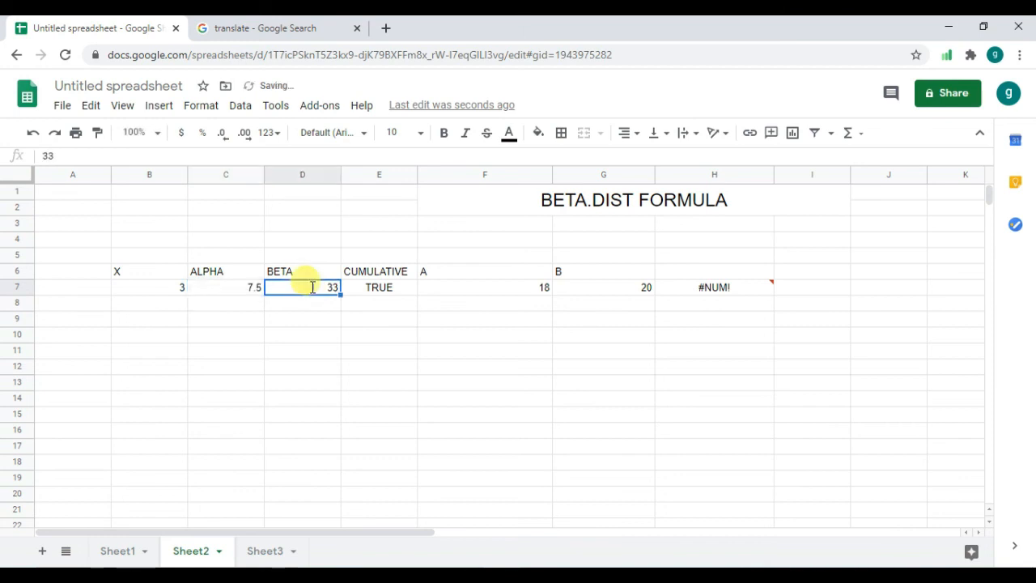
type("9")
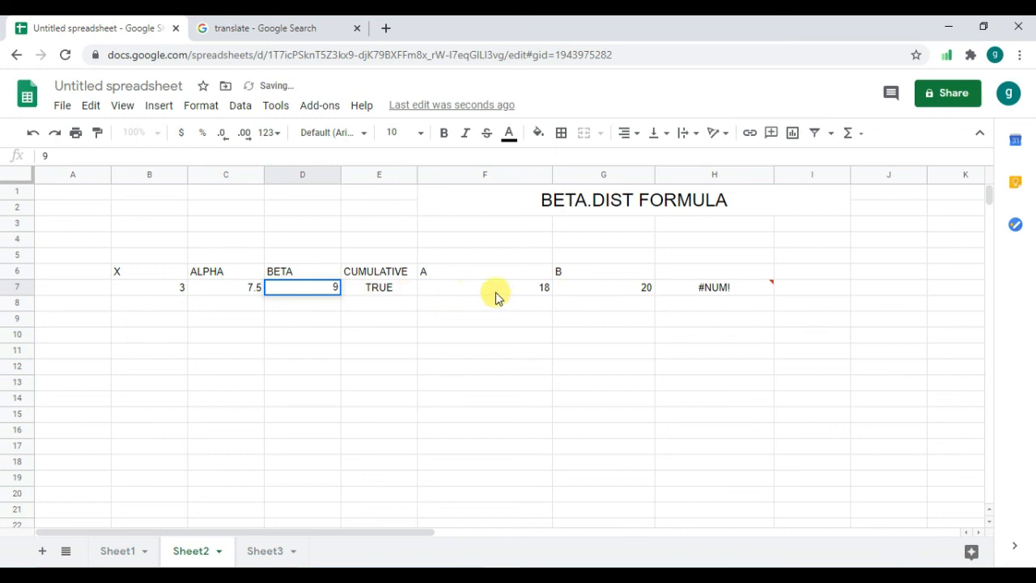
Step: Set the bounds in row 7 to 1 for A and 4 for B, and select the BETA.DIST result cell H7
key("Tab")
key("Tab")
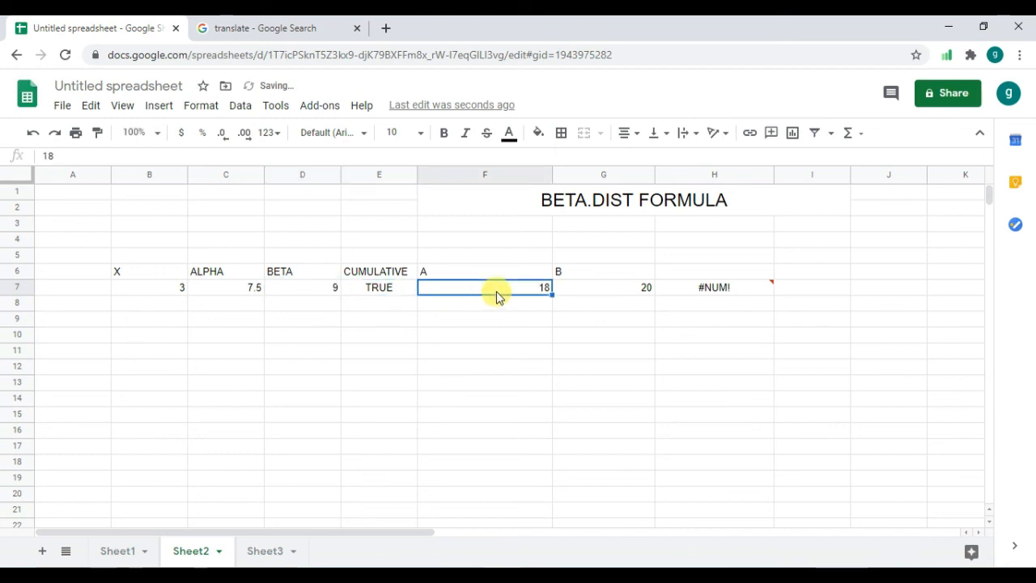
key("BackSpace")
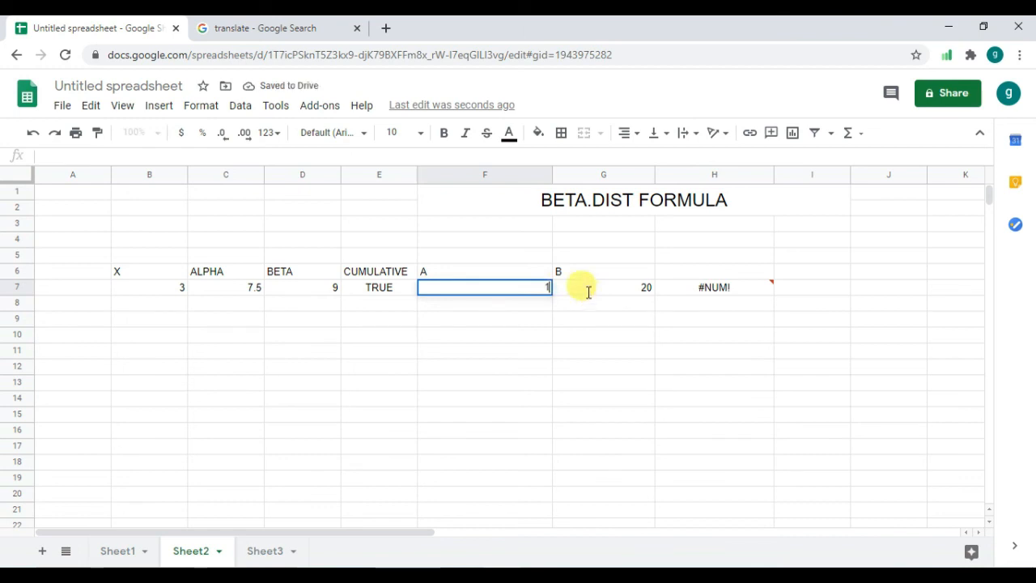
left_click(589, 291)
type("4")
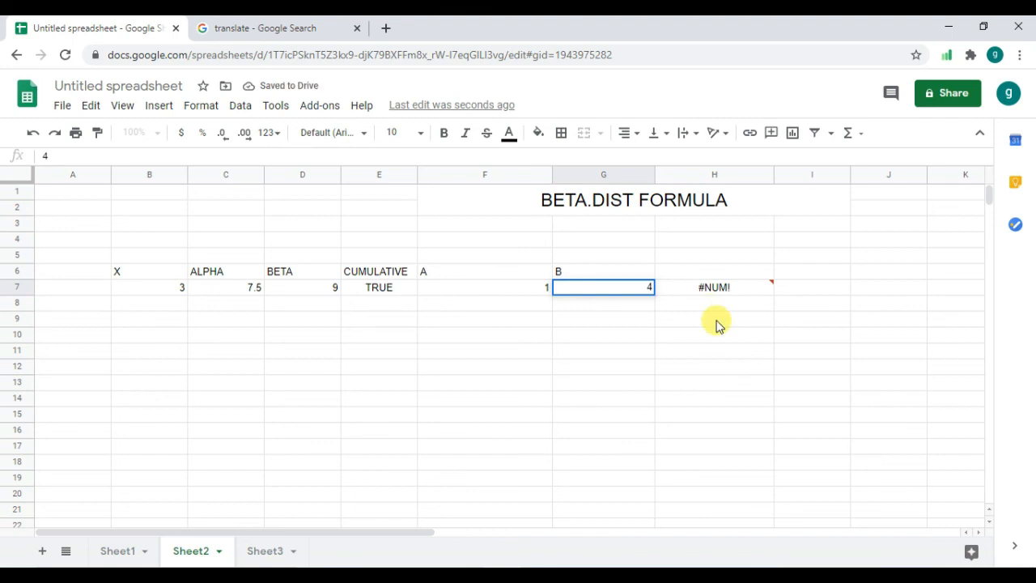
left_click(716, 323)
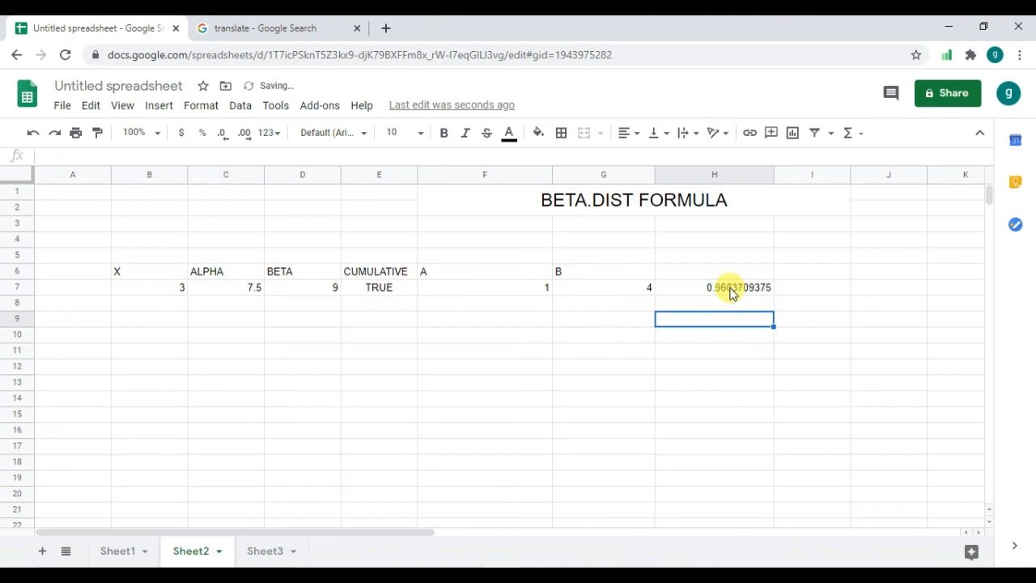
left_click(731, 291)
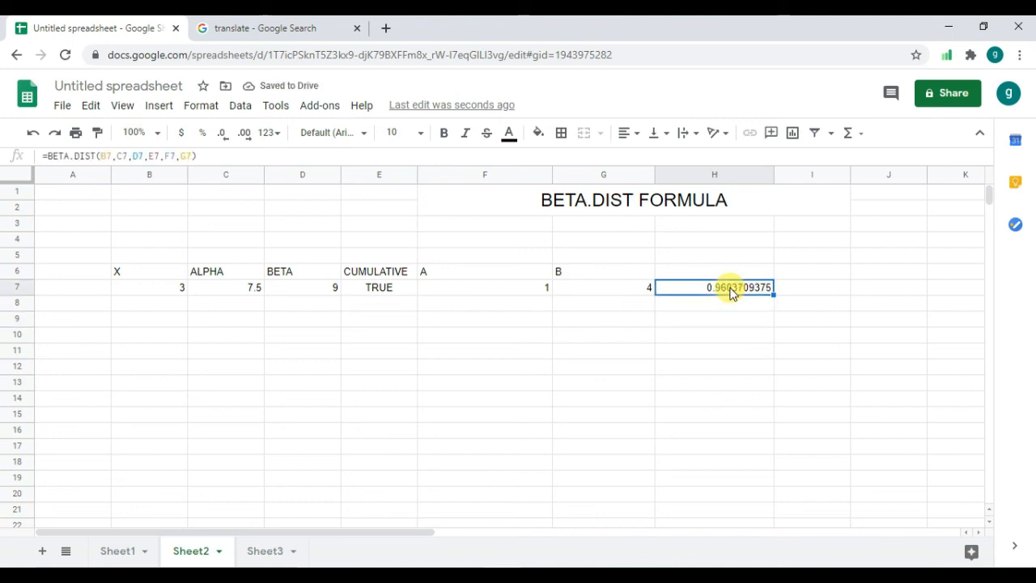